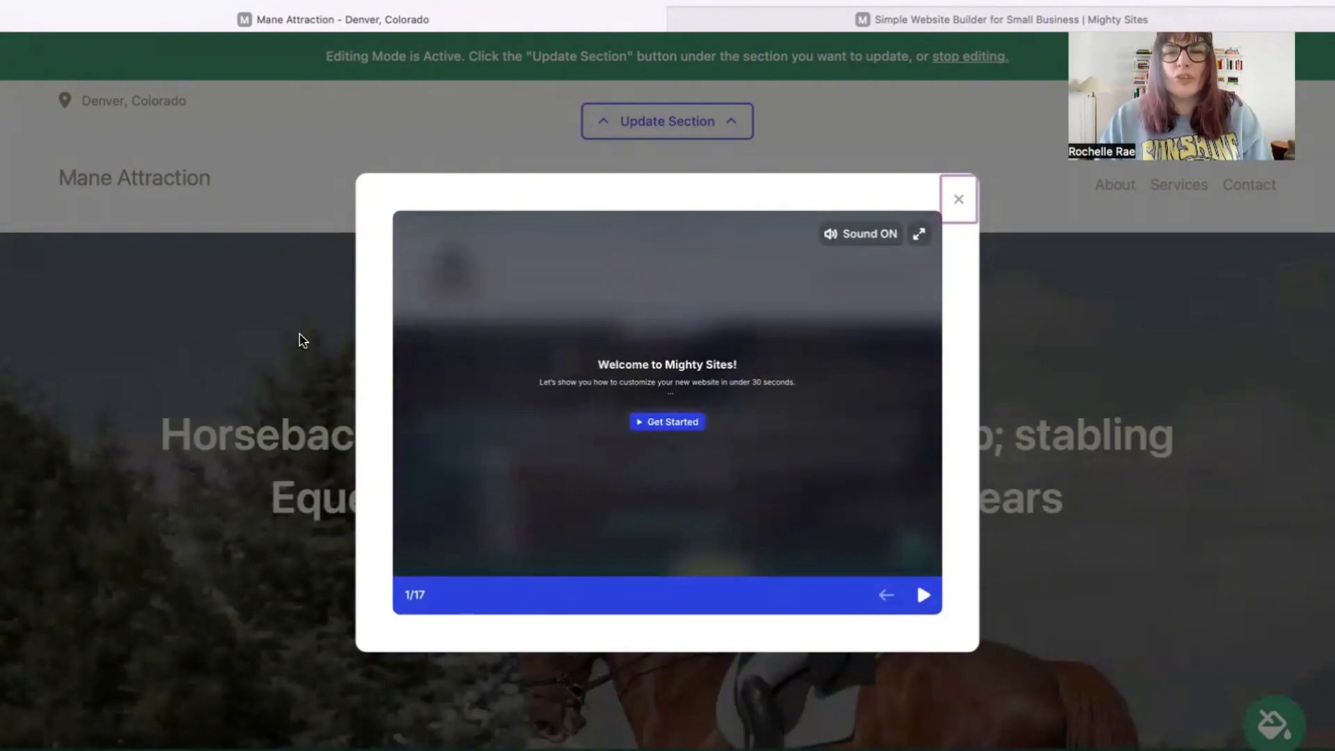
# Step: Skip through the welcome tour's slides and close the tour
pyautogui.click(911, 593)
pyautogui.click(913, 595)
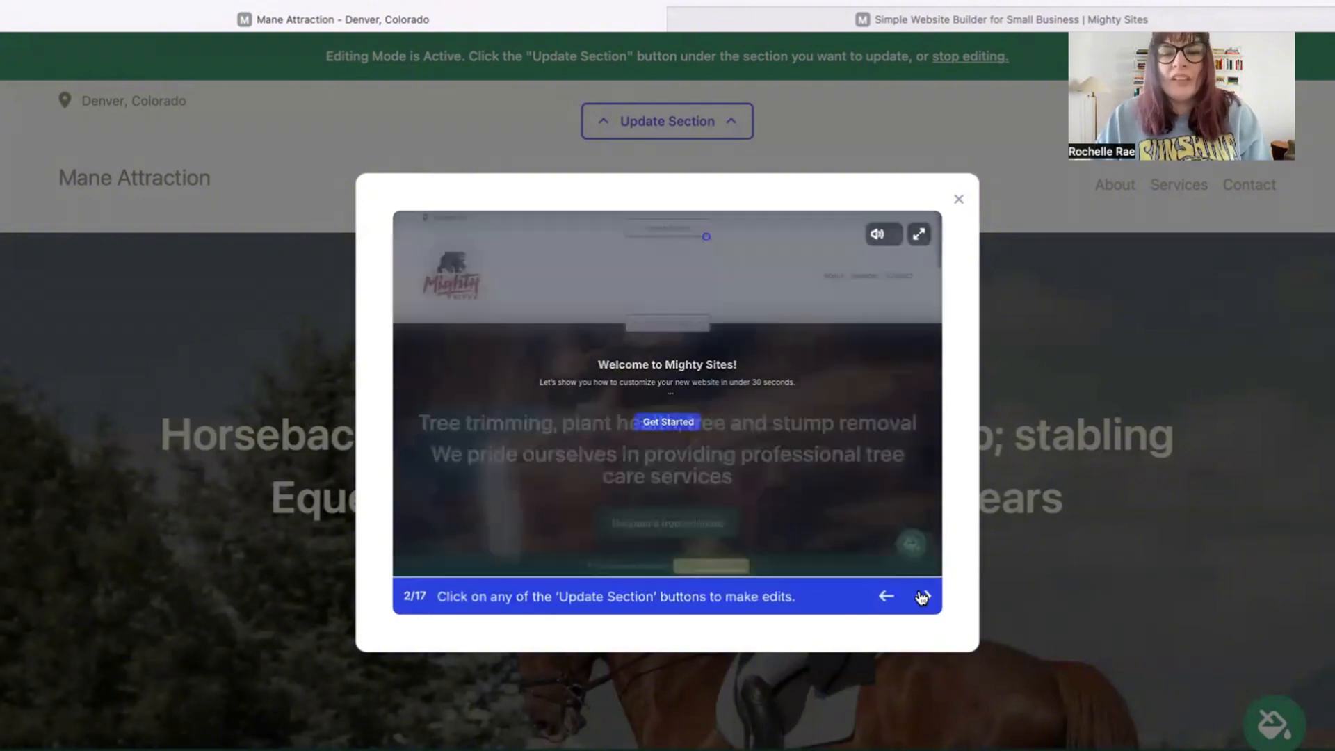
pyautogui.click(917, 595)
pyautogui.click(918, 595)
pyautogui.click(919, 596)
pyautogui.click(921, 596)
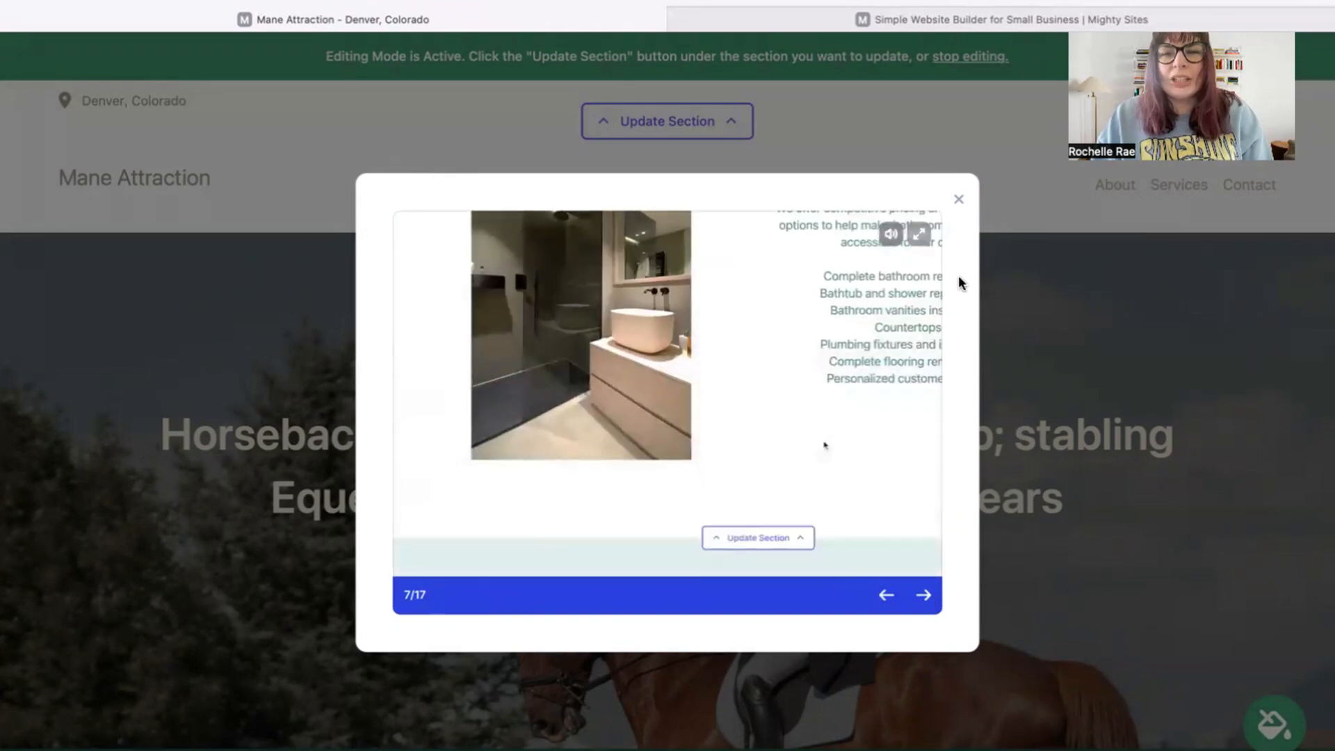
pyautogui.click(958, 201)
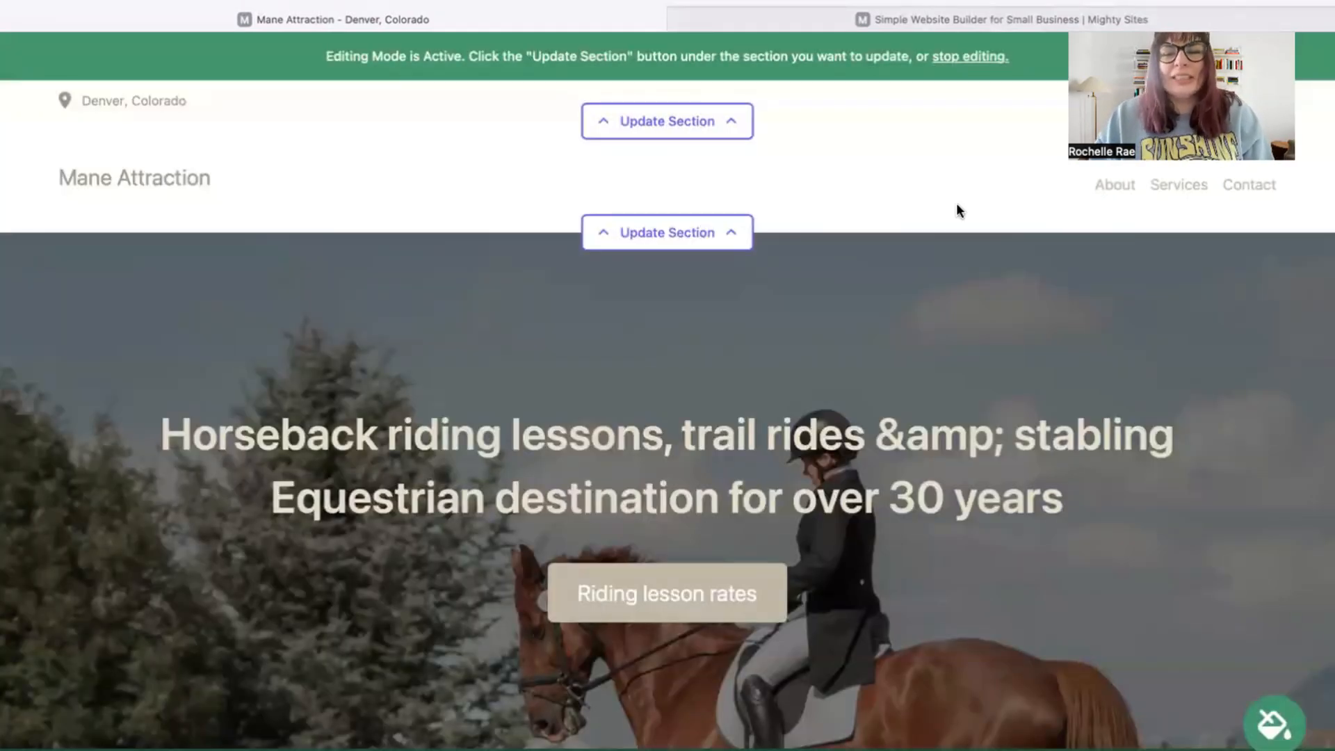
pyautogui.scroll(-3, 957, 202)
pyautogui.scroll(-10, 97, 199)
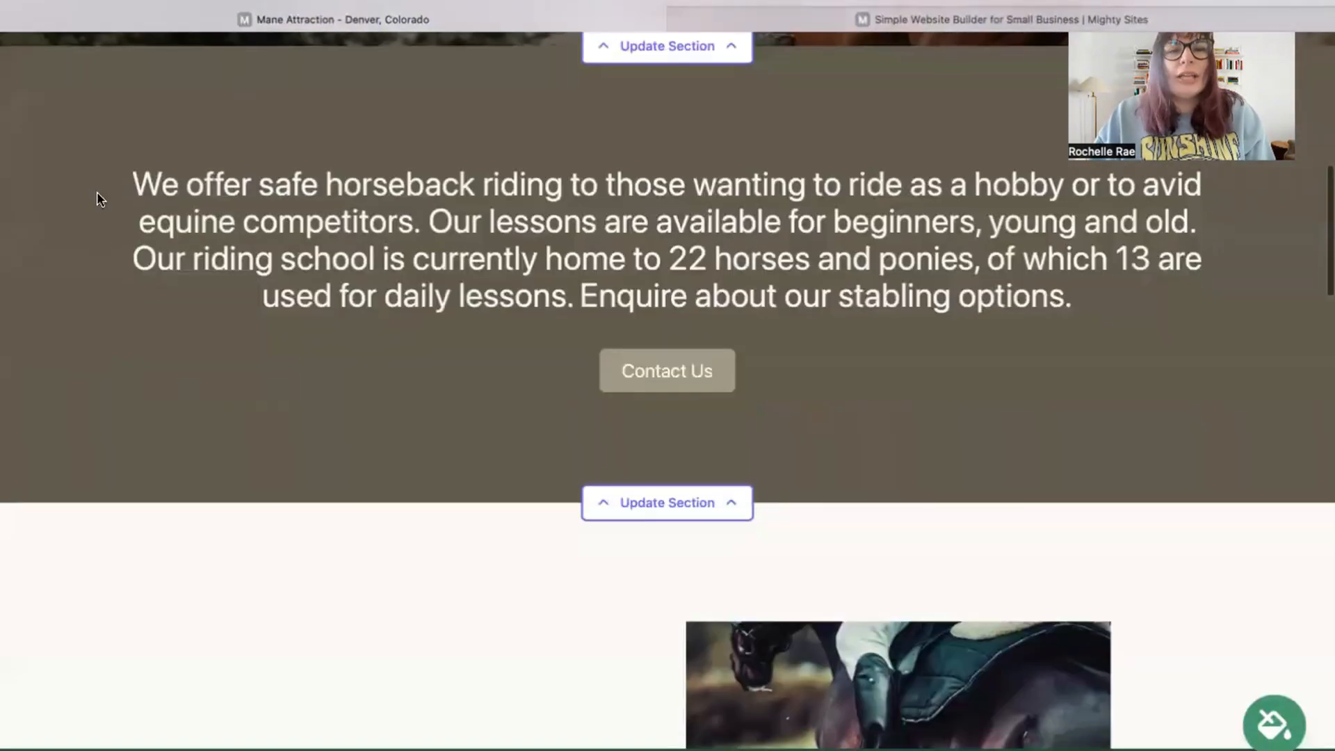
pyautogui.moveTo(97, 200); pyautogui.dragTo(1266, 307)
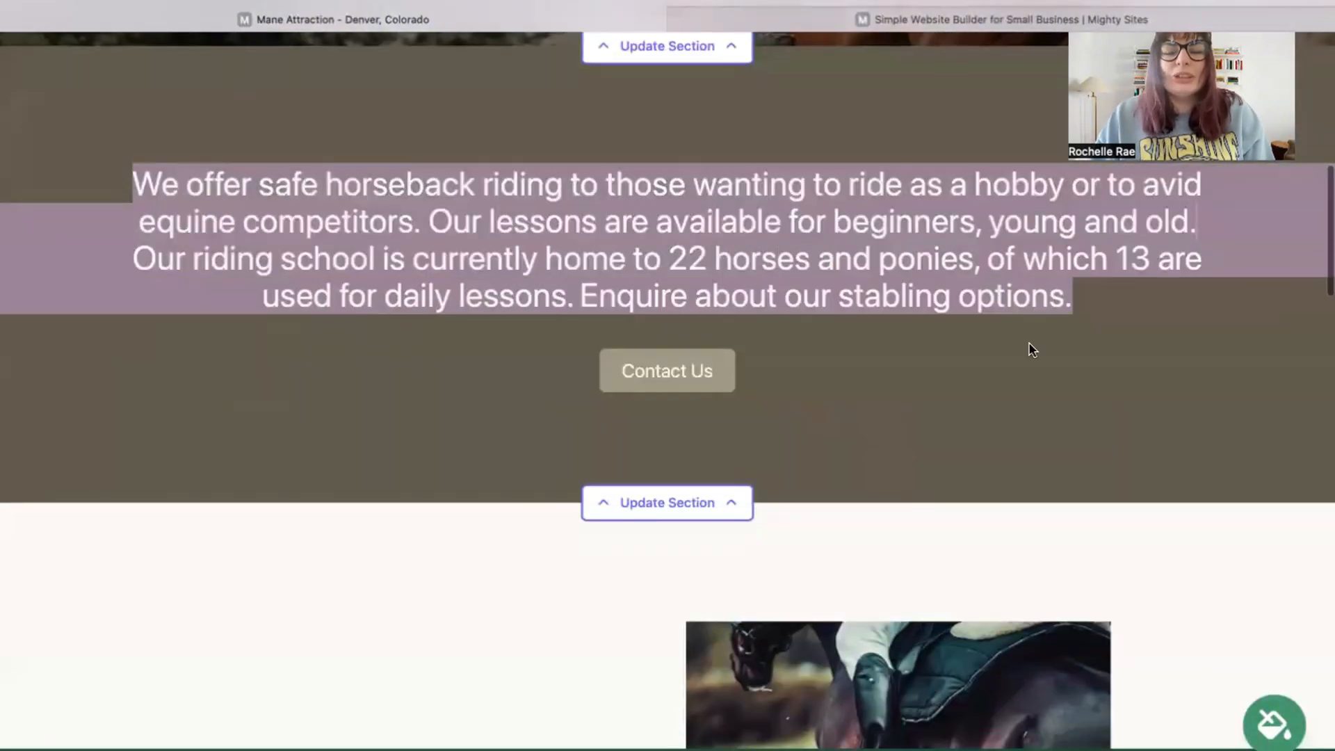
pyautogui.click(789, 370)
pyautogui.scroll(2, 492, 396)
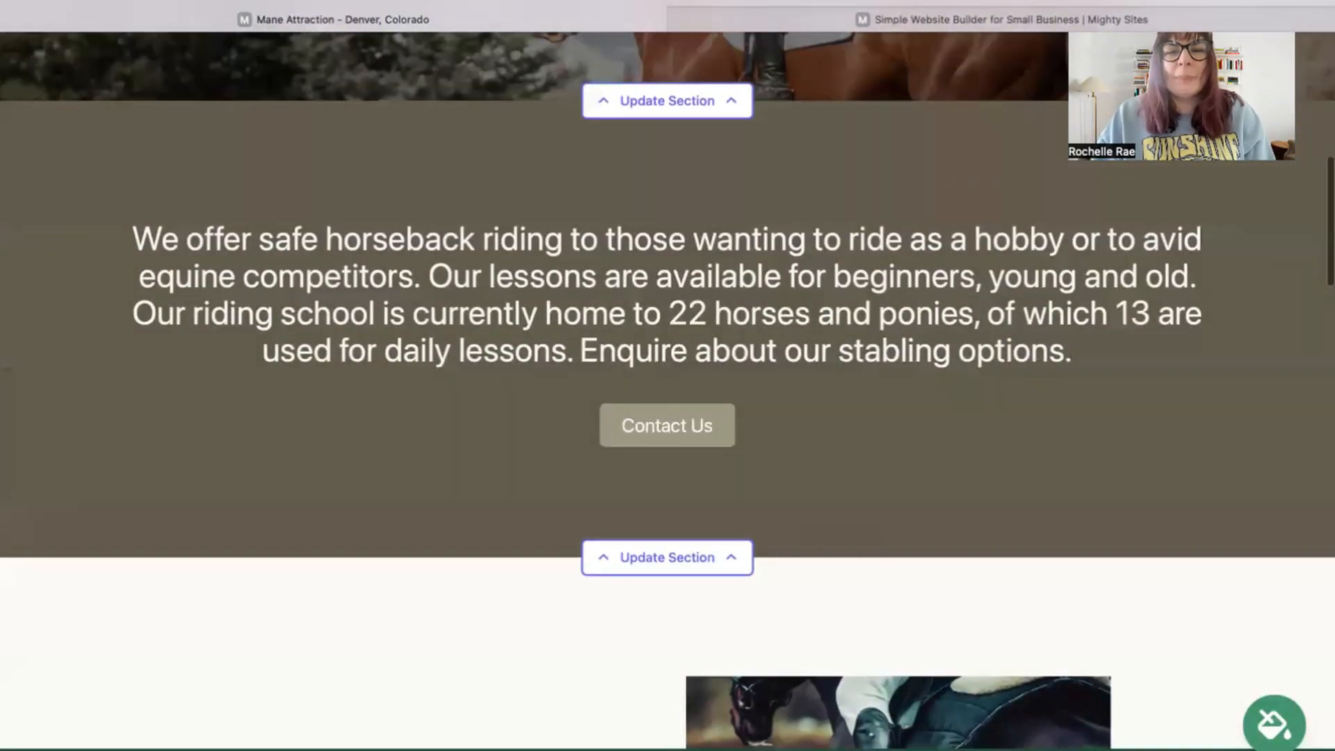
pyautogui.moveTo(42, 277); pyautogui.dragTo(1181, 410)
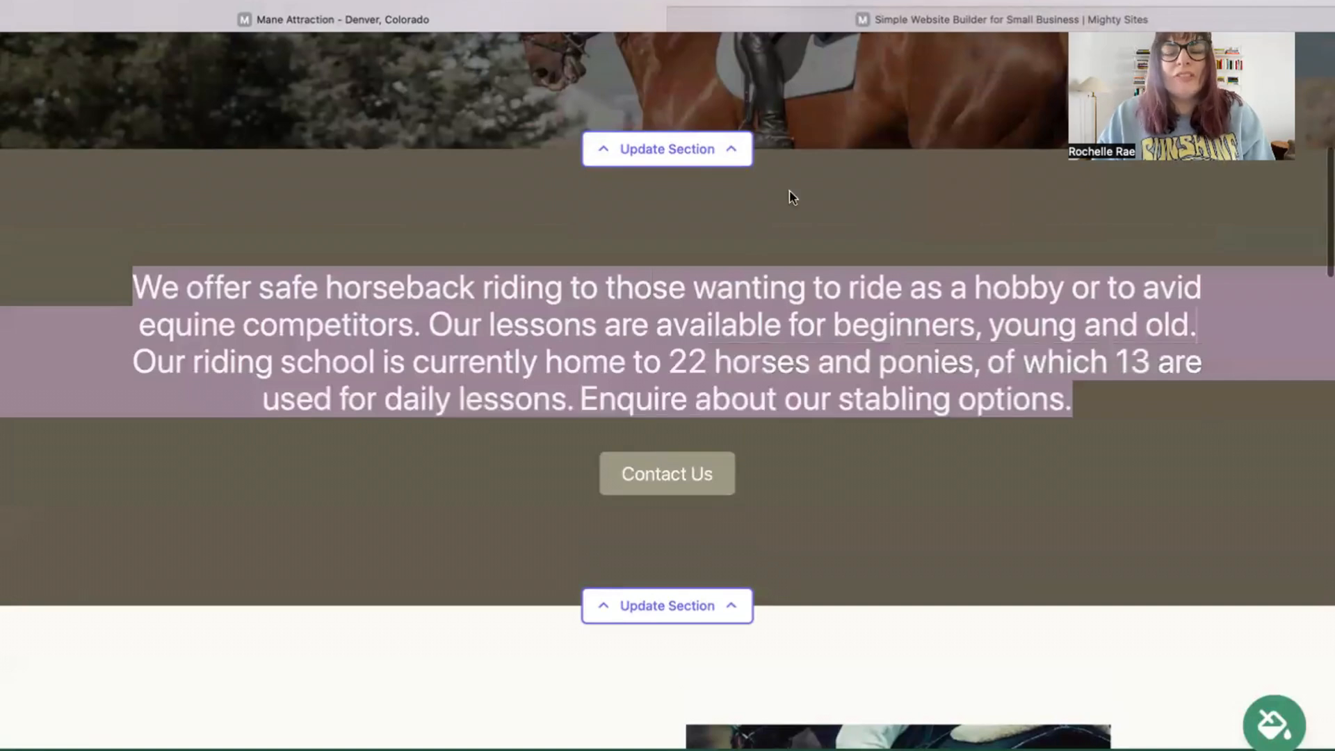
pyautogui.click(728, 223)
pyautogui.scroll(-9, 728, 223)
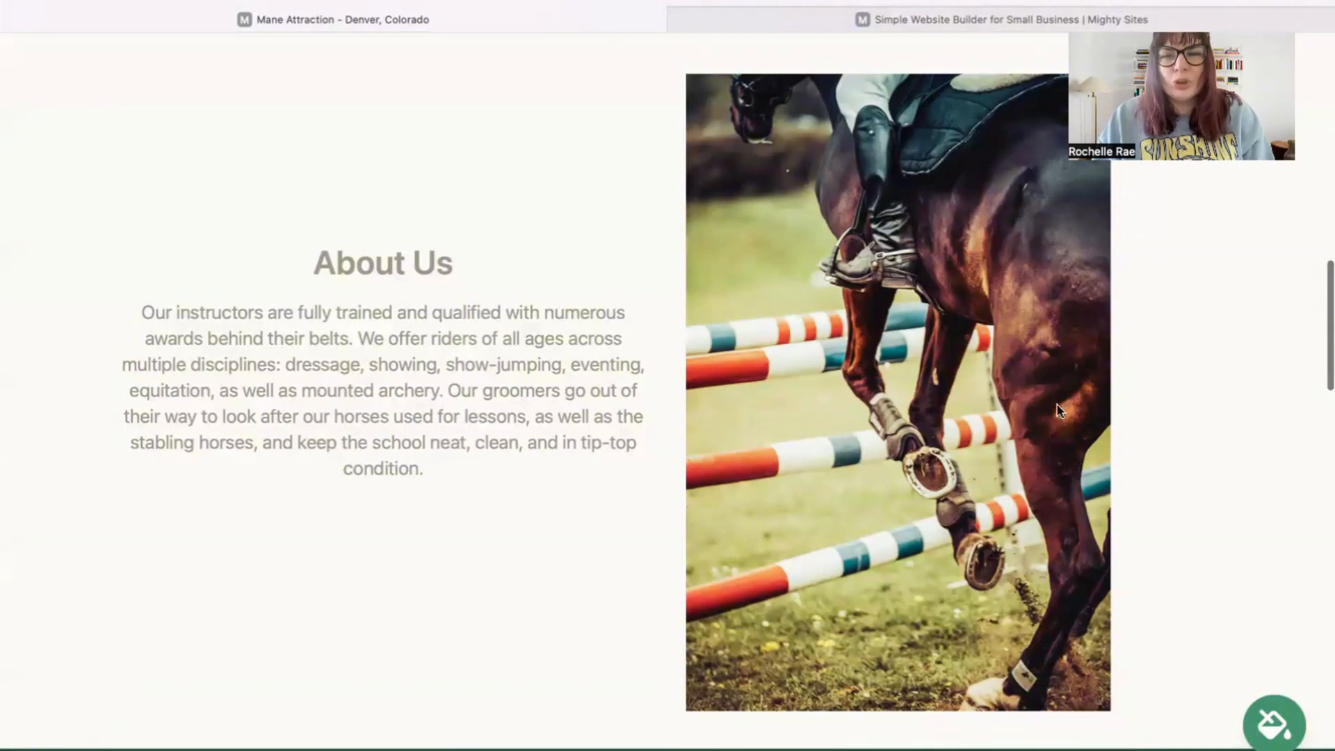
pyautogui.moveTo(448, 462); pyautogui.dragTo(239, 259)
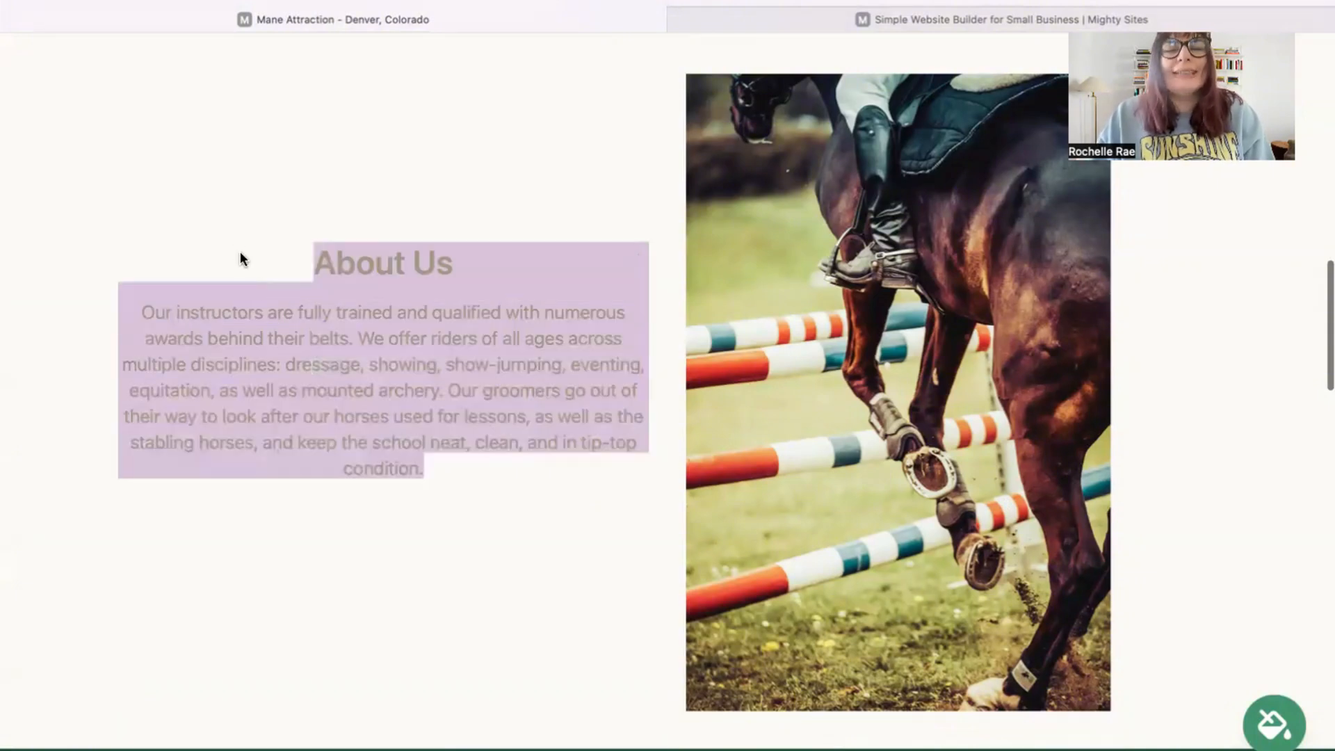
pyautogui.click(240, 259)
pyautogui.scroll(-10, 240, 258)
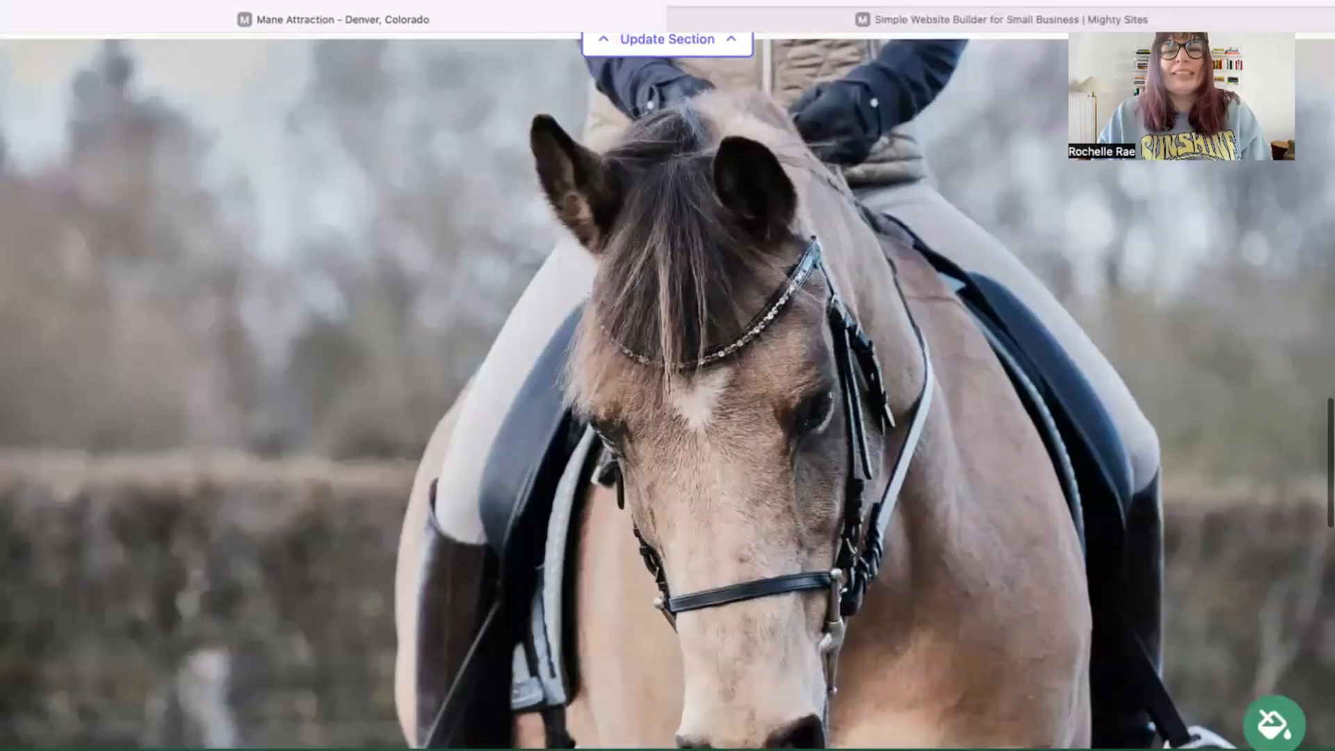
pyautogui.scroll(-2, 668, 375)
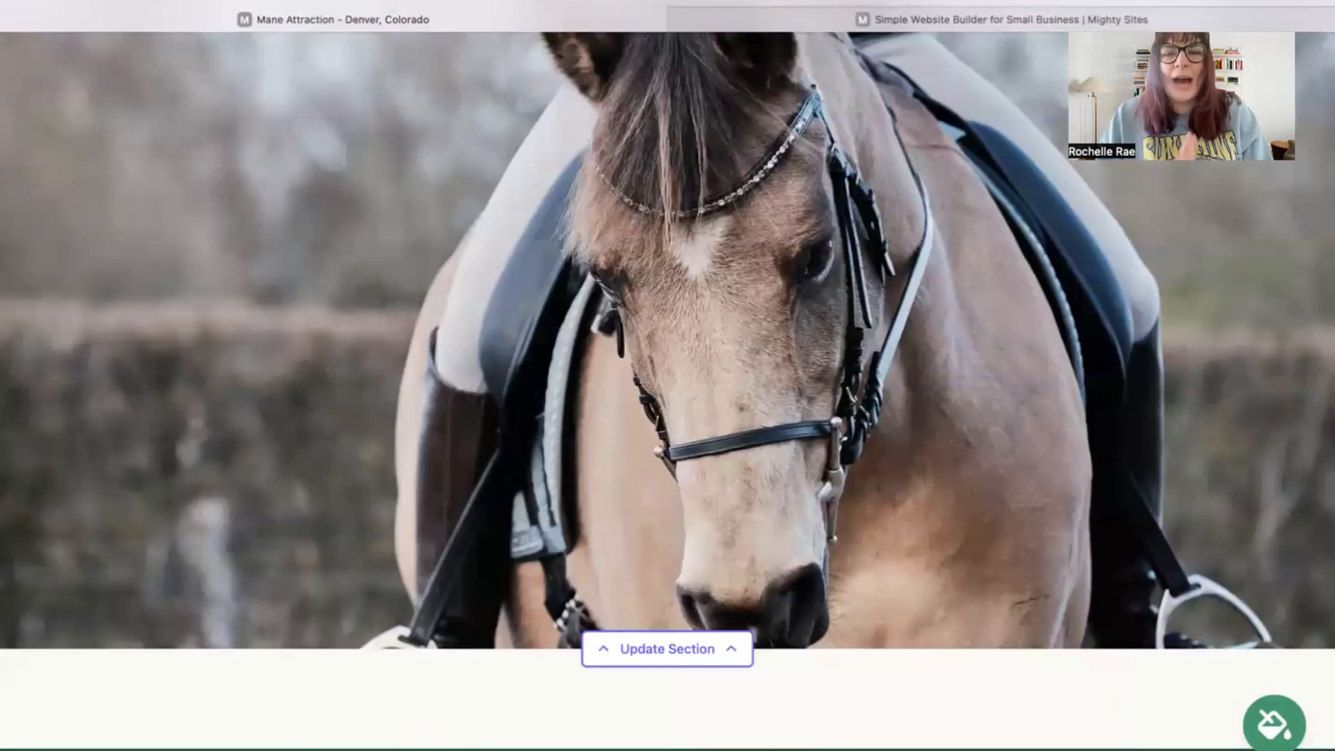
pyautogui.scroll(-8, 75, 34)
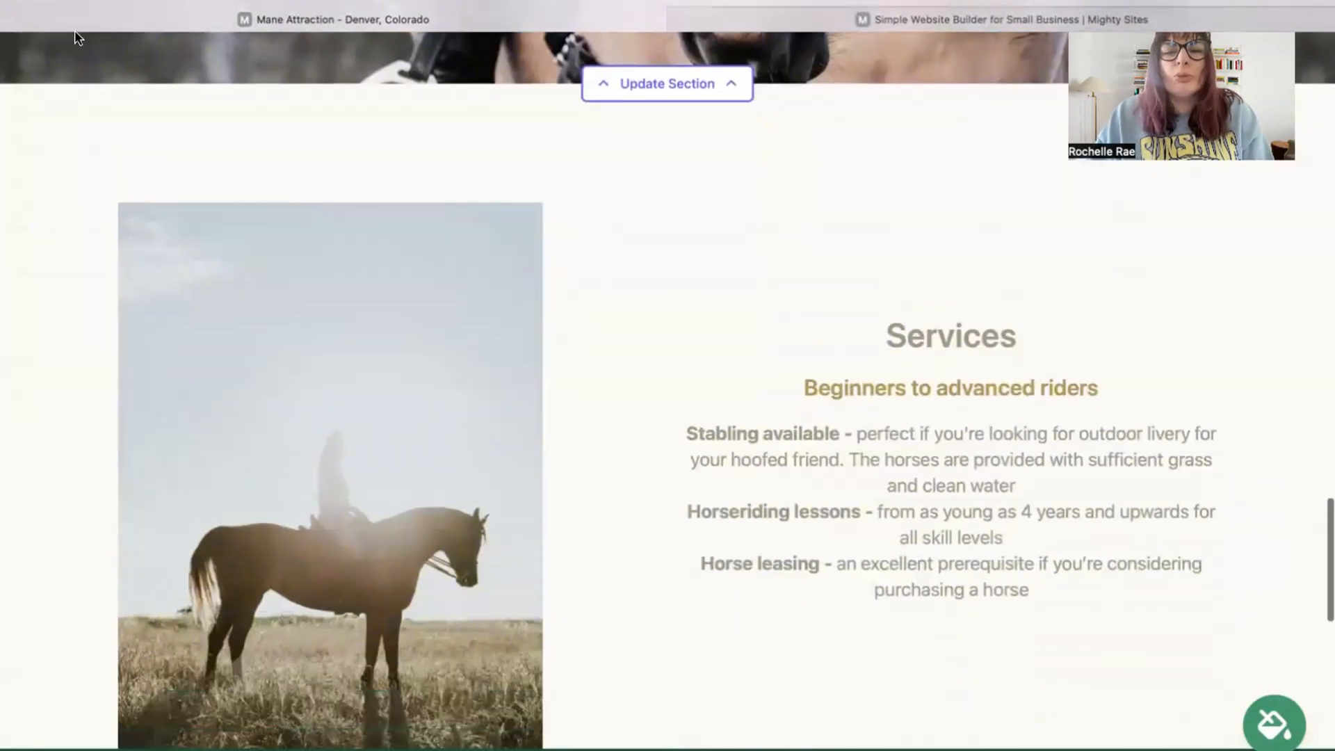
pyautogui.moveTo(617, 132); pyautogui.dragTo(1029, 591)
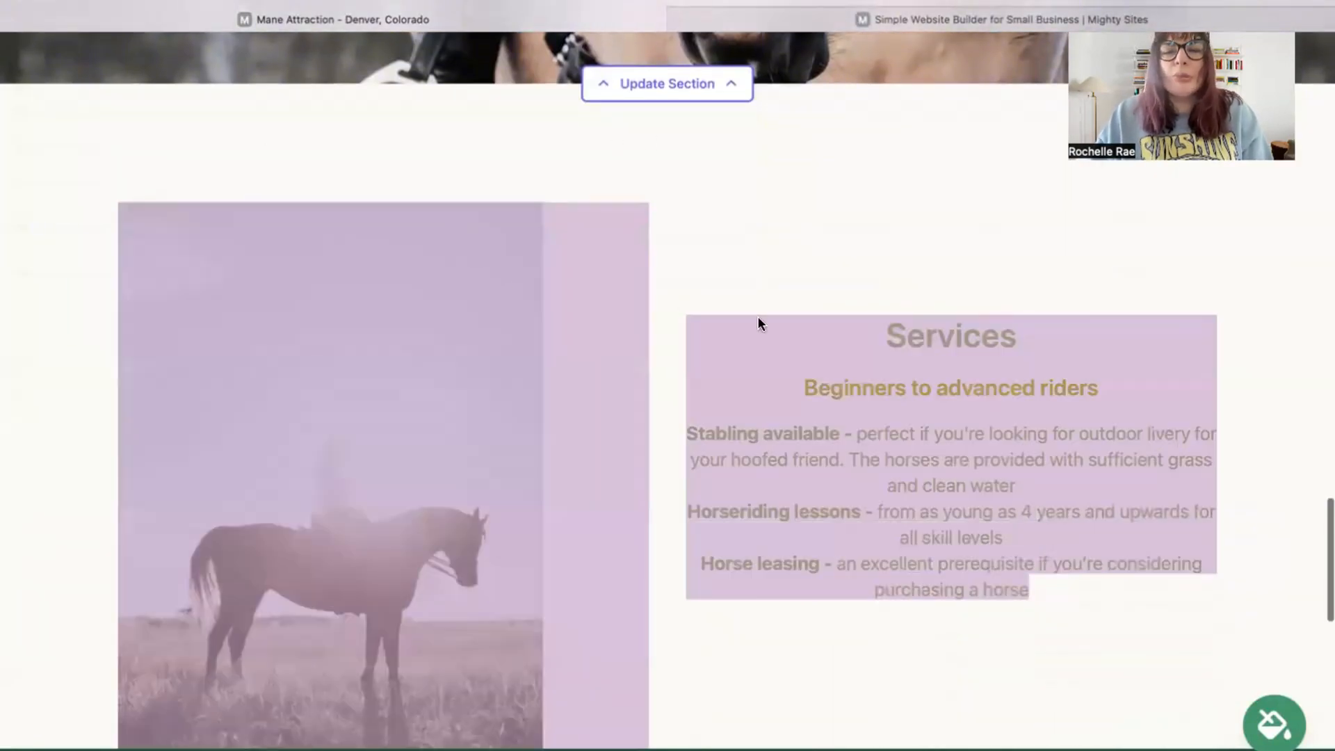
pyautogui.click(715, 218)
pyautogui.scroll(9, 715, 217)
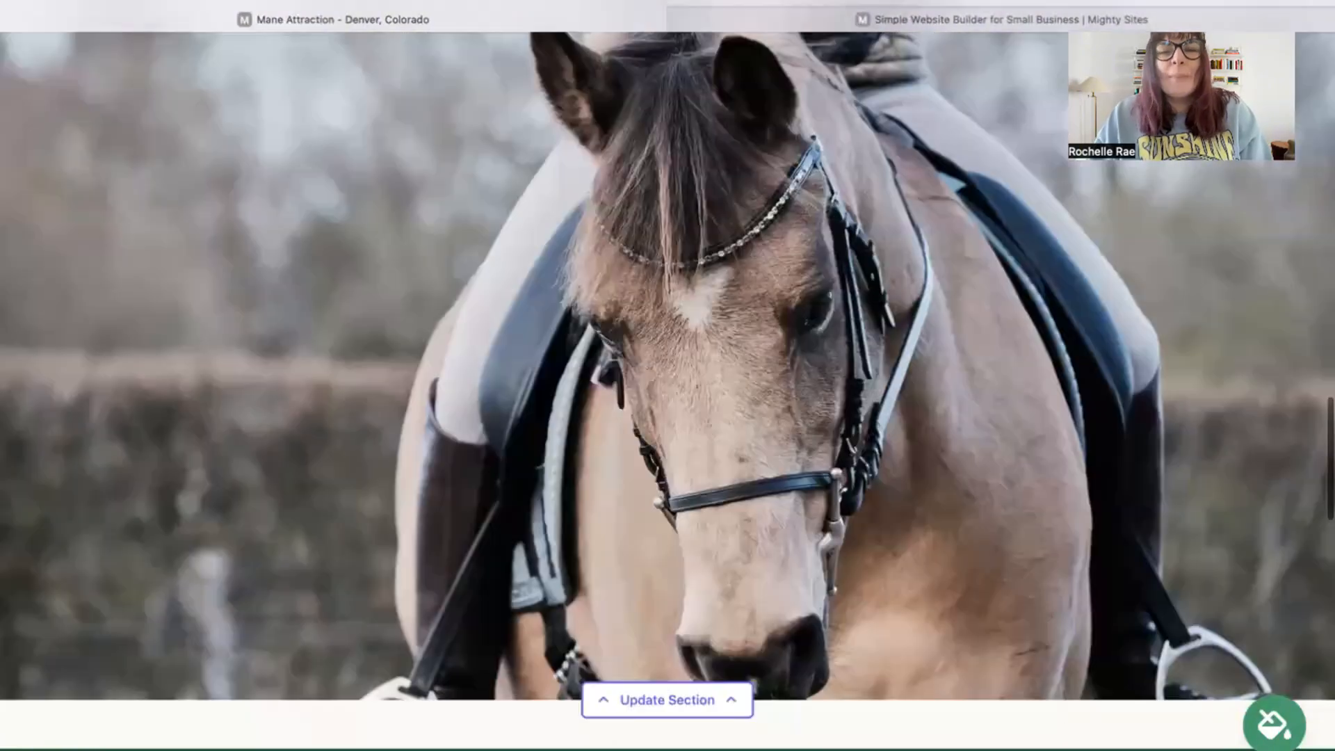
pyautogui.scroll(20, 667, 389)
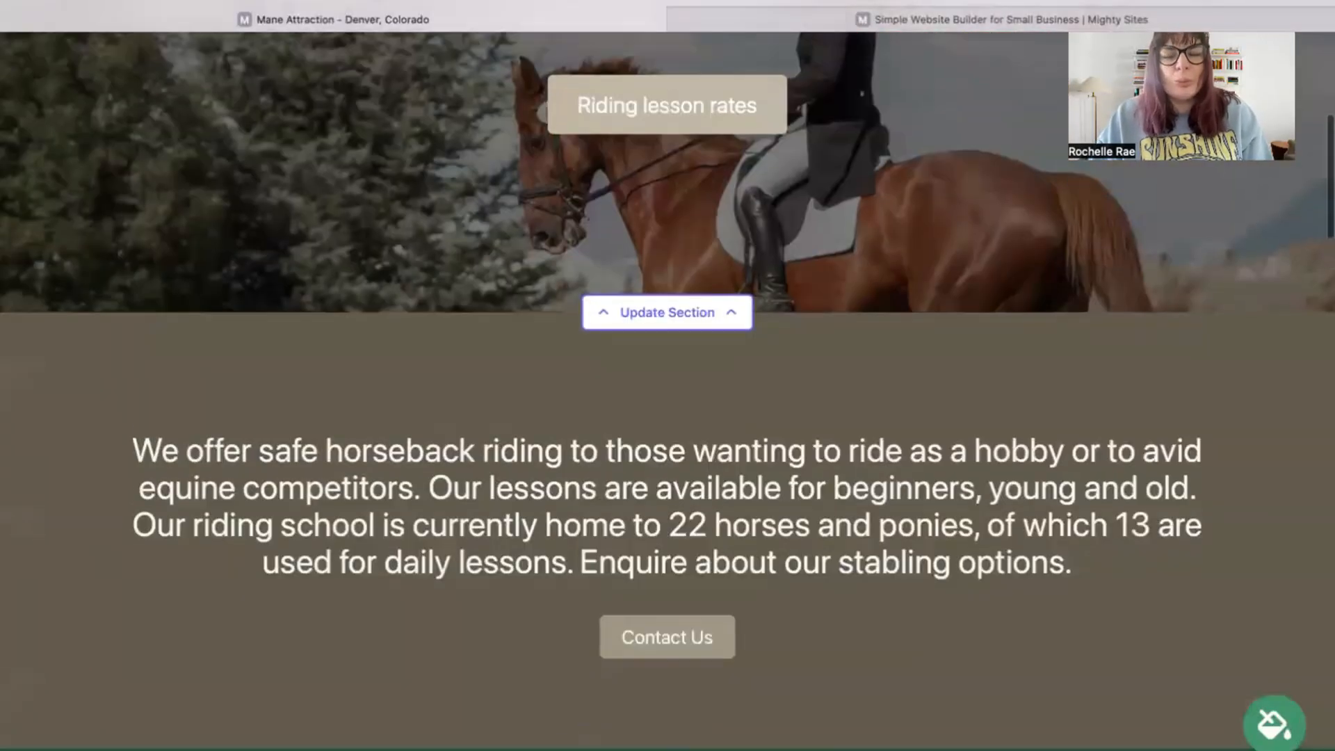
pyautogui.scroll(10, 668, 389)
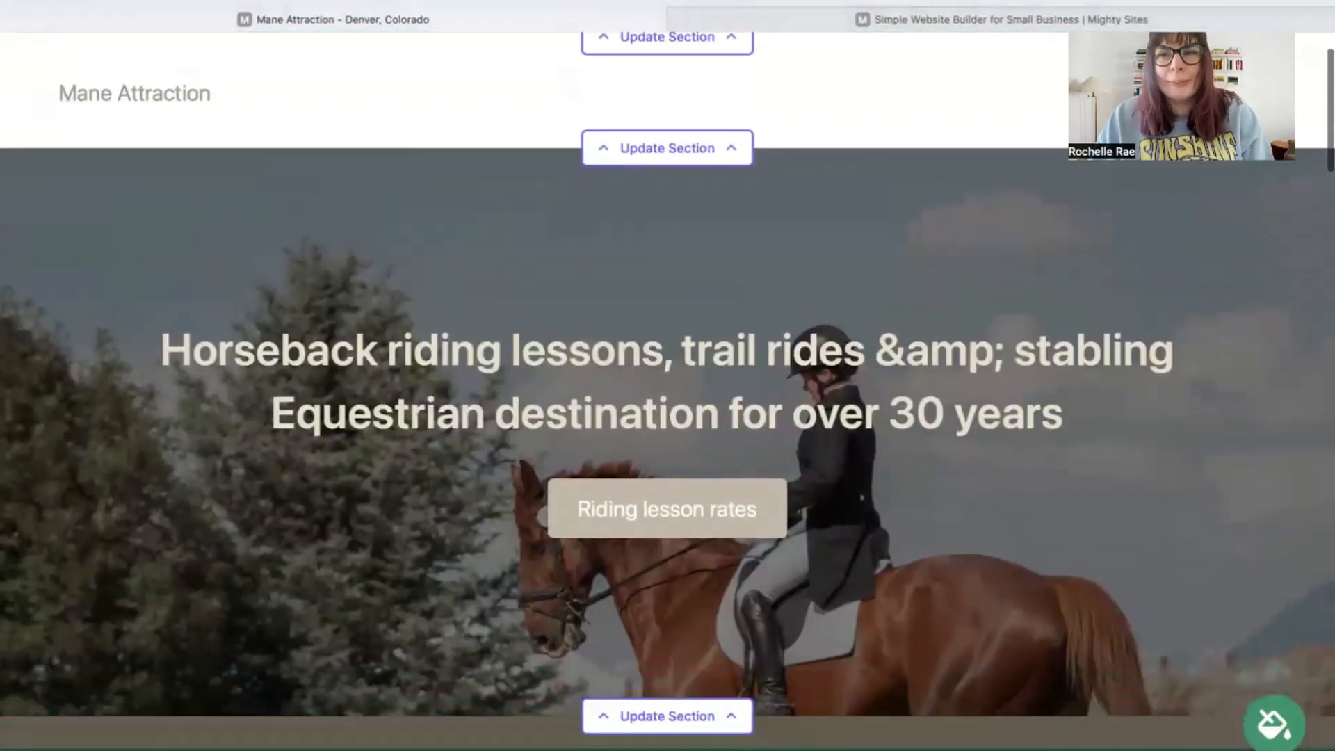
pyautogui.scroll(-10, 668, 389)
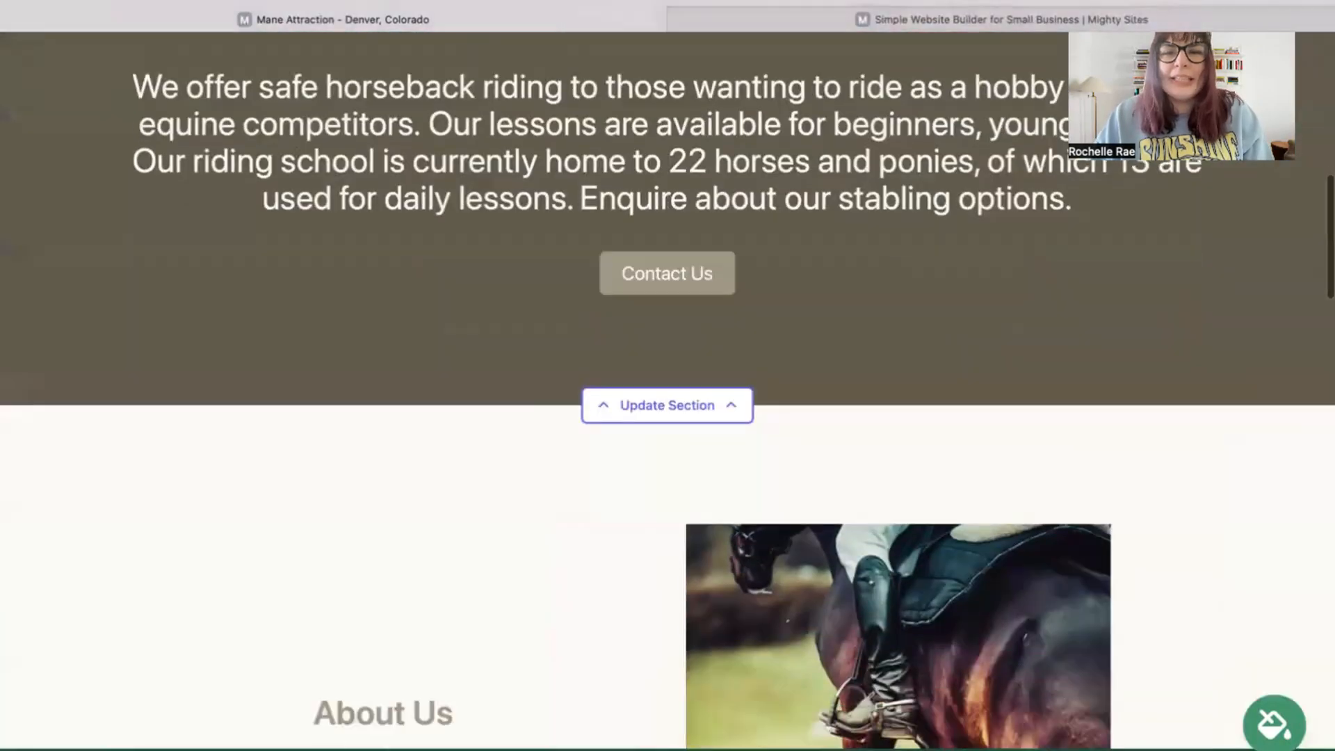
pyautogui.scroll(-3, 667, 390)
pyautogui.scroll(15, 668, 390)
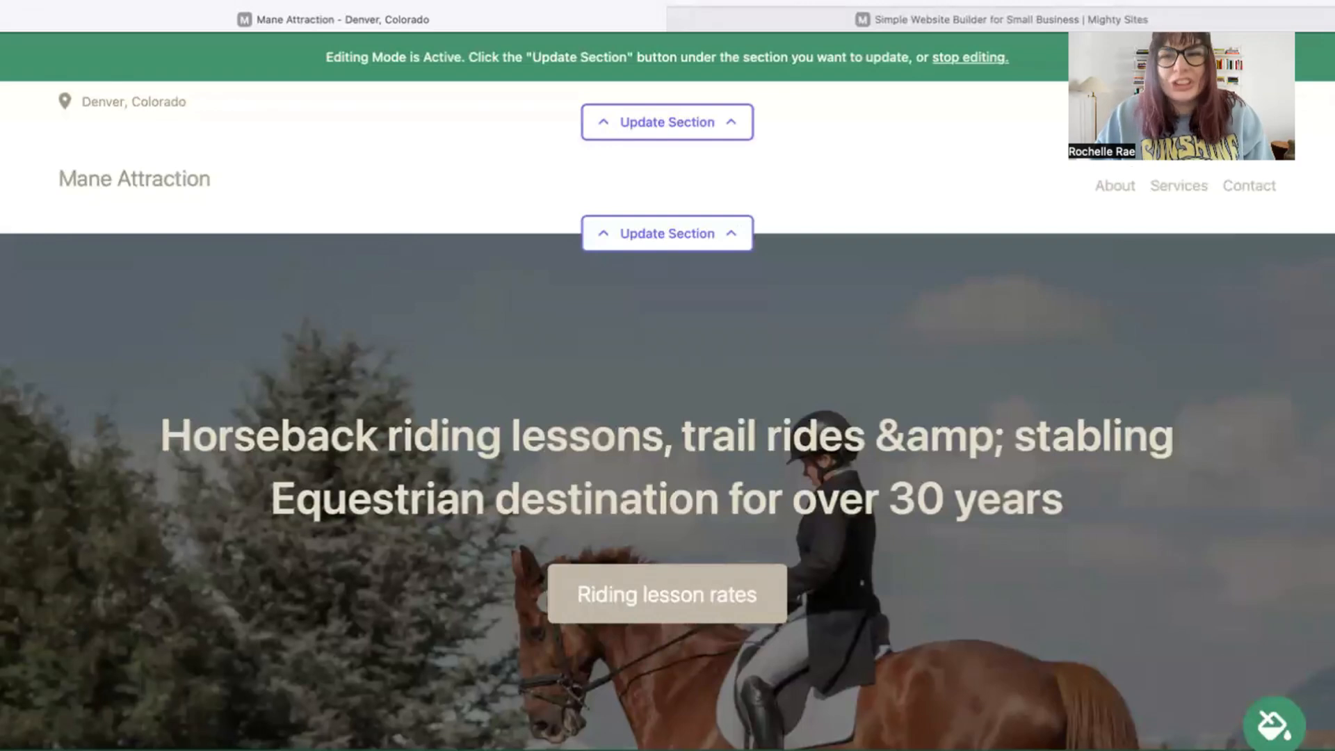
# Step: Enter the organization email in the top section's location settings and show it on the site
pyautogui.click(667, 122)
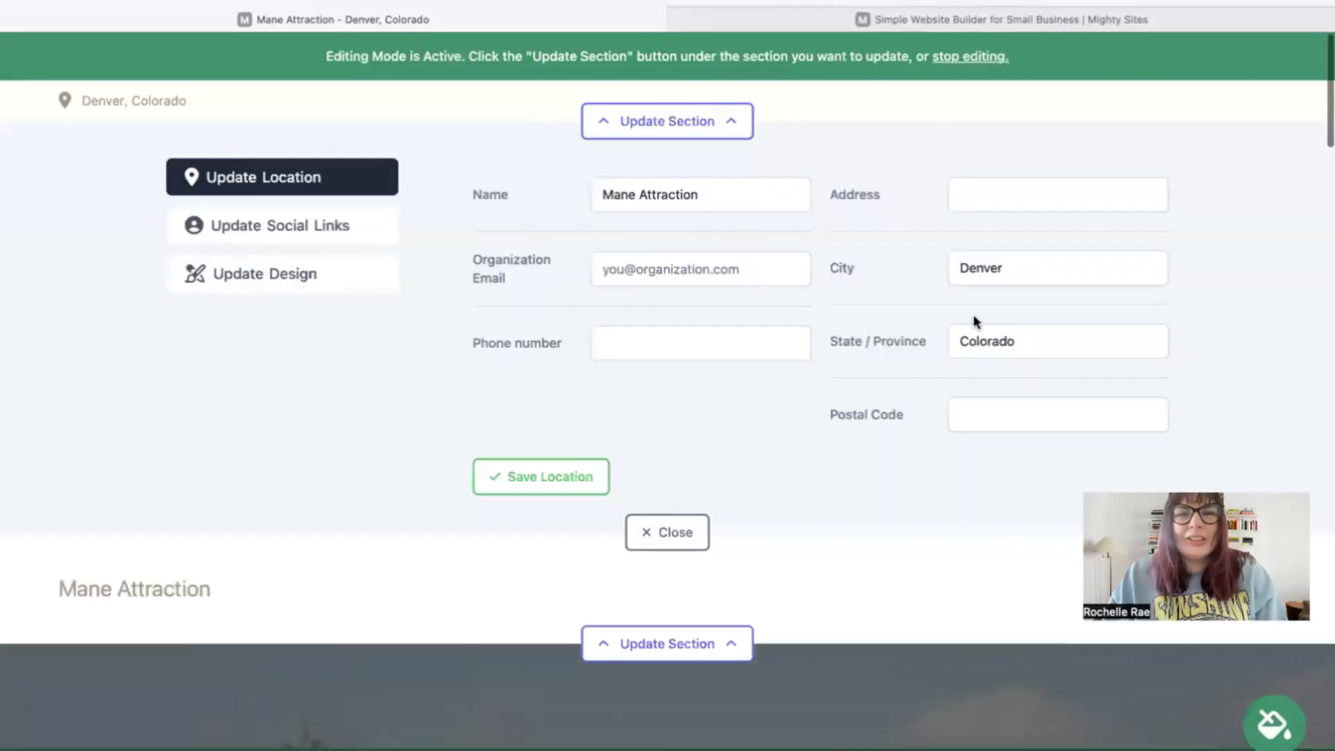
pyautogui.click(727, 258)
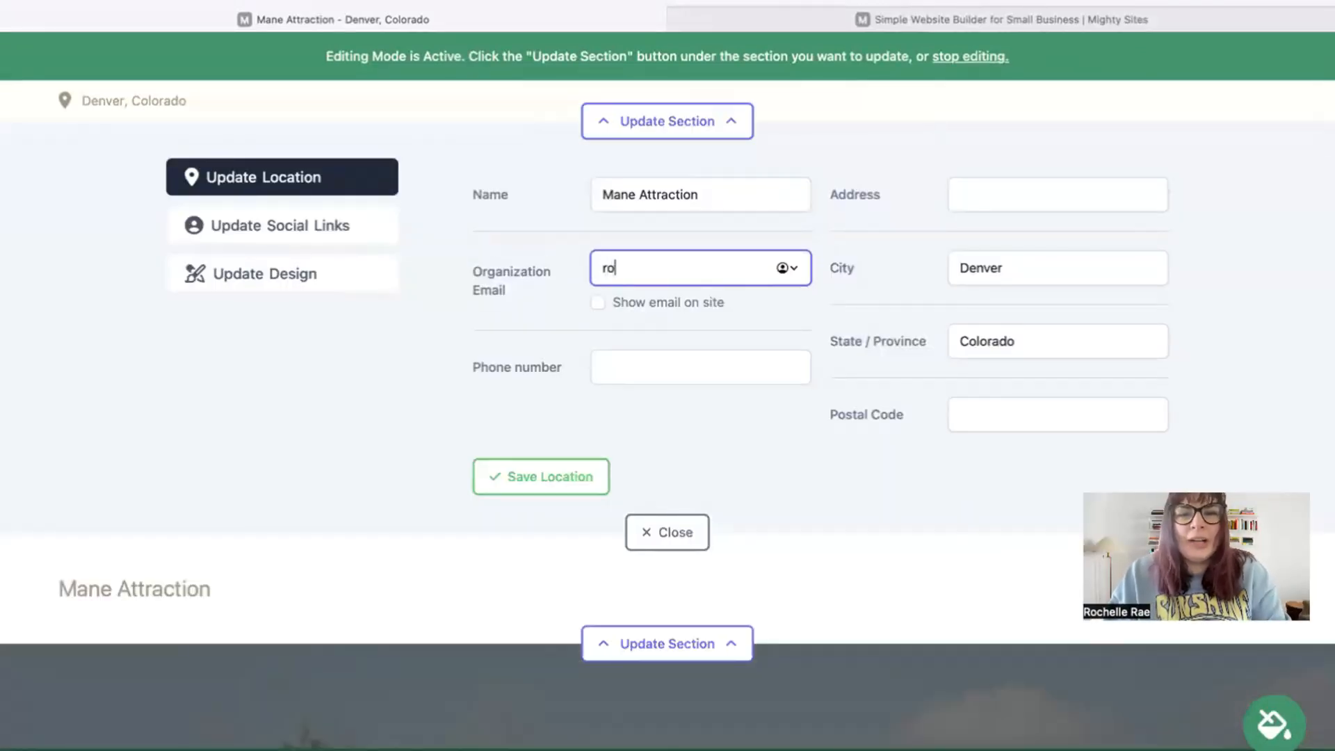
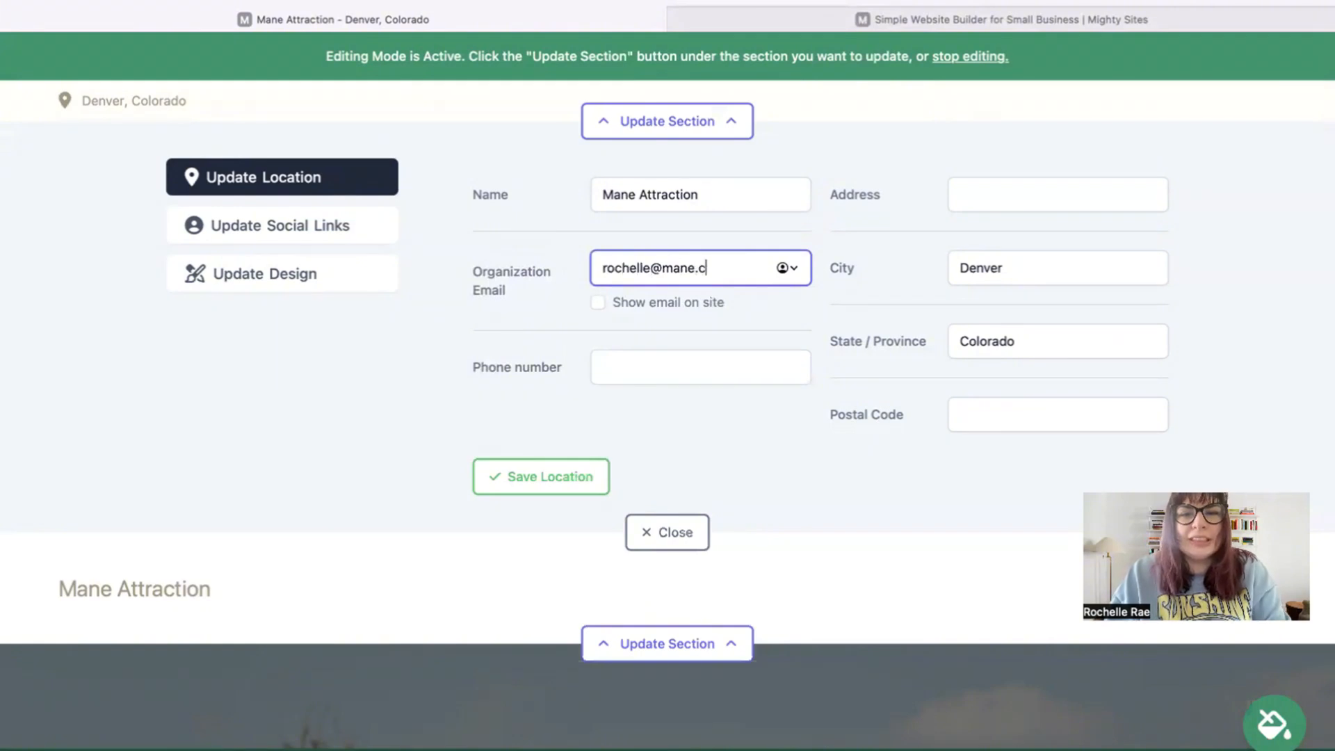
pyautogui.click(597, 302)
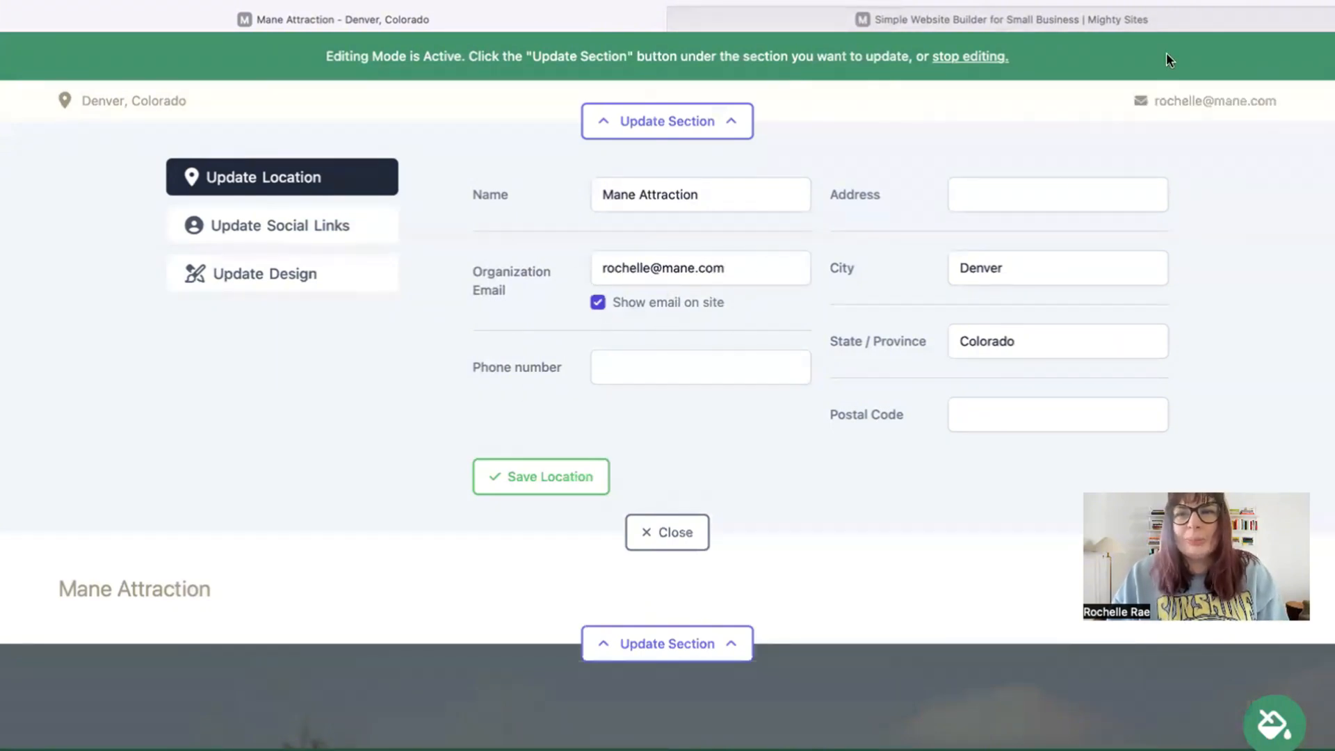
# Step: Fill in the business phone number, street address and postal code, and save the location
pyautogui.click(724, 375)
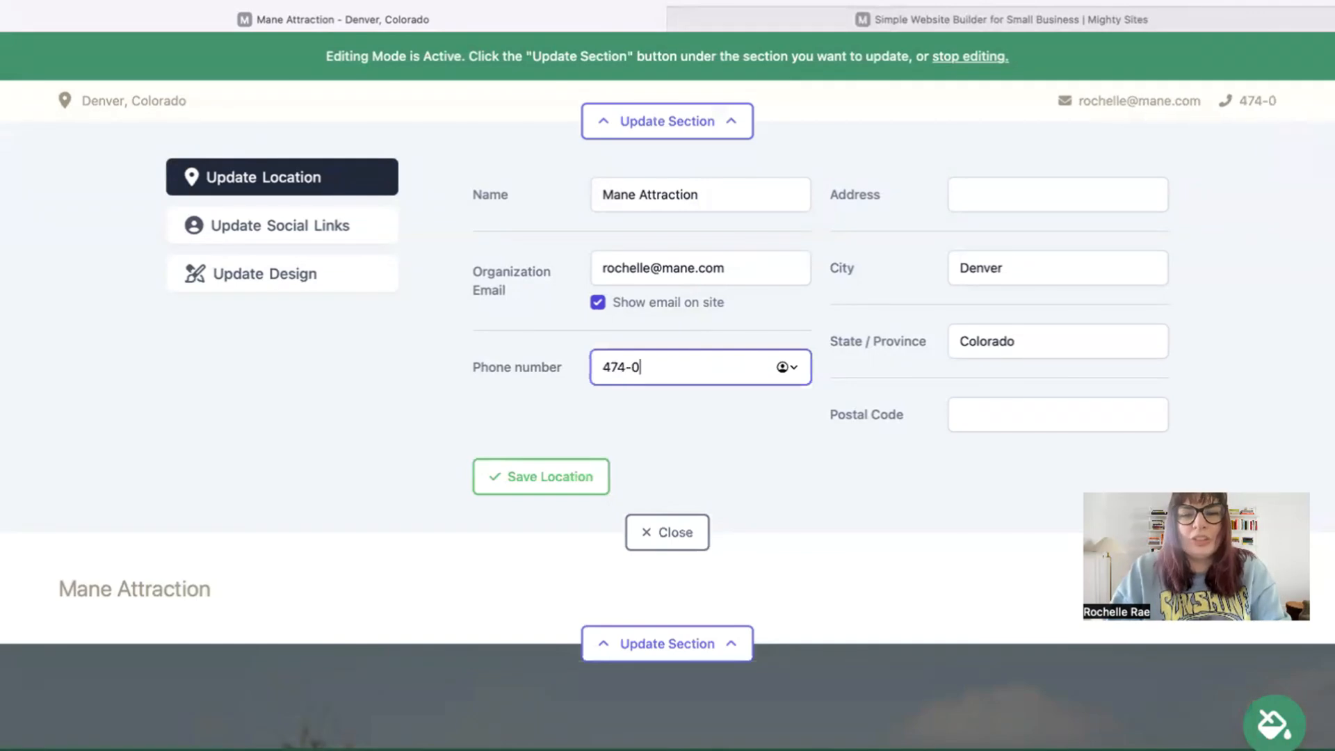
pyautogui.click(1007, 191)
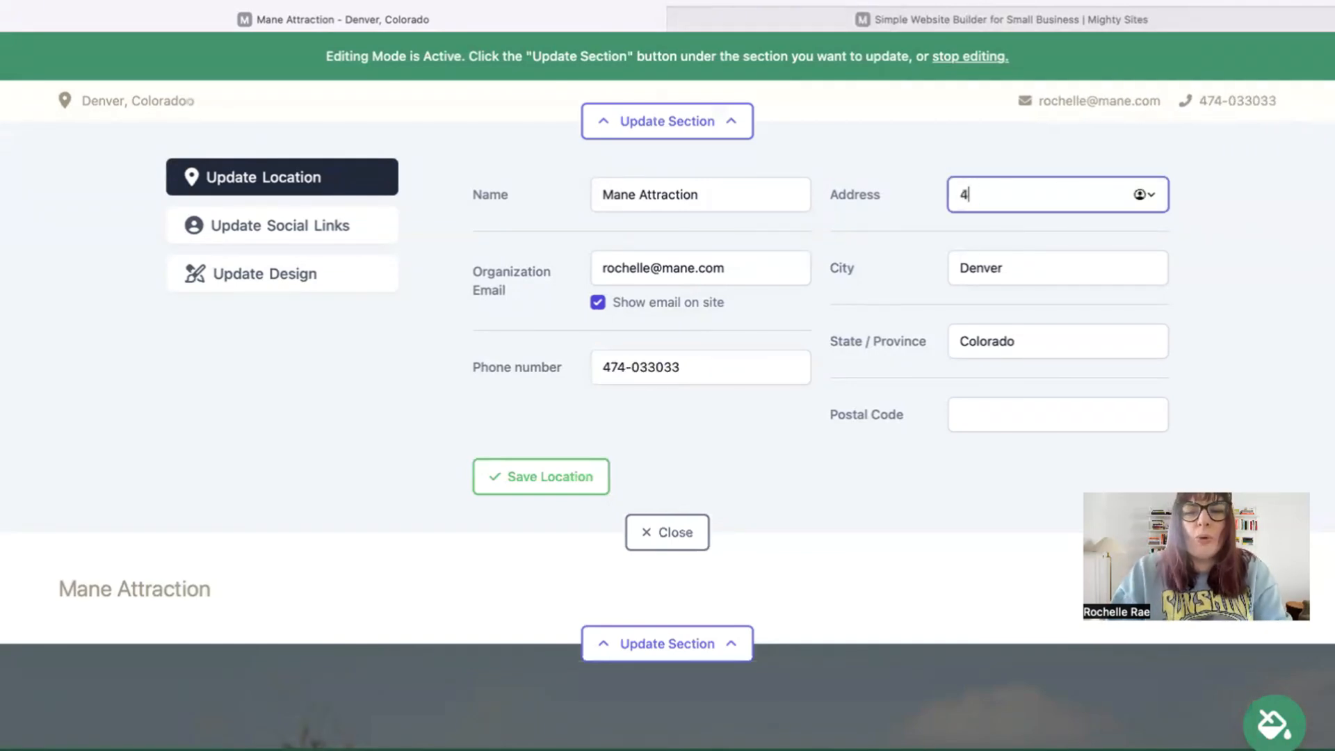
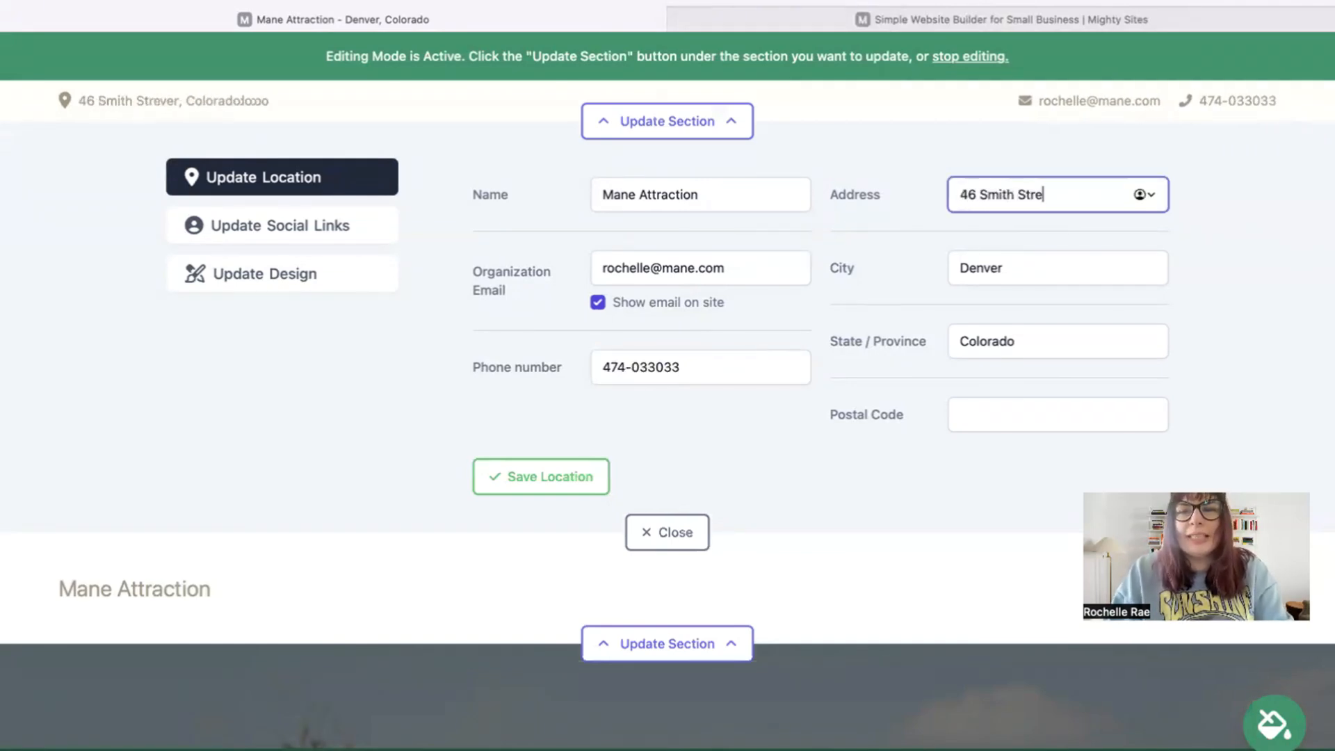
pyautogui.click(1020, 411)
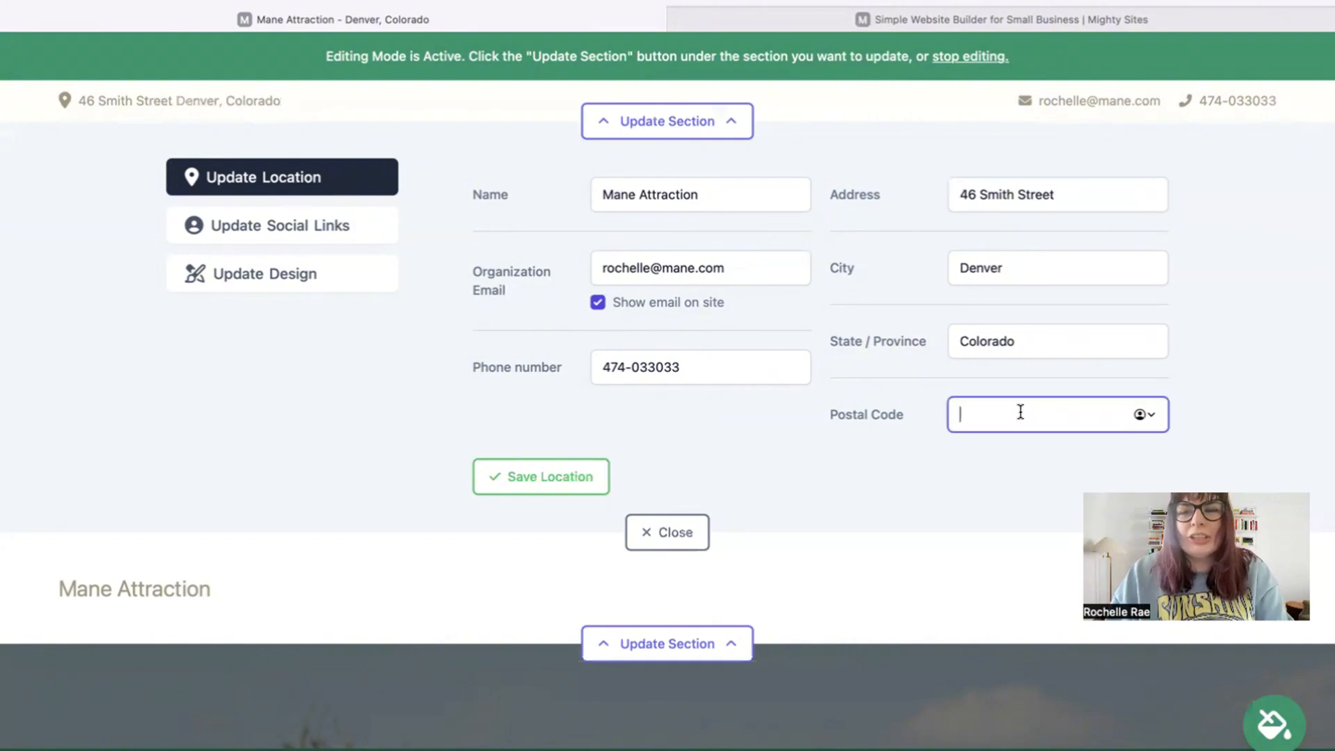
pyautogui.click(560, 486)
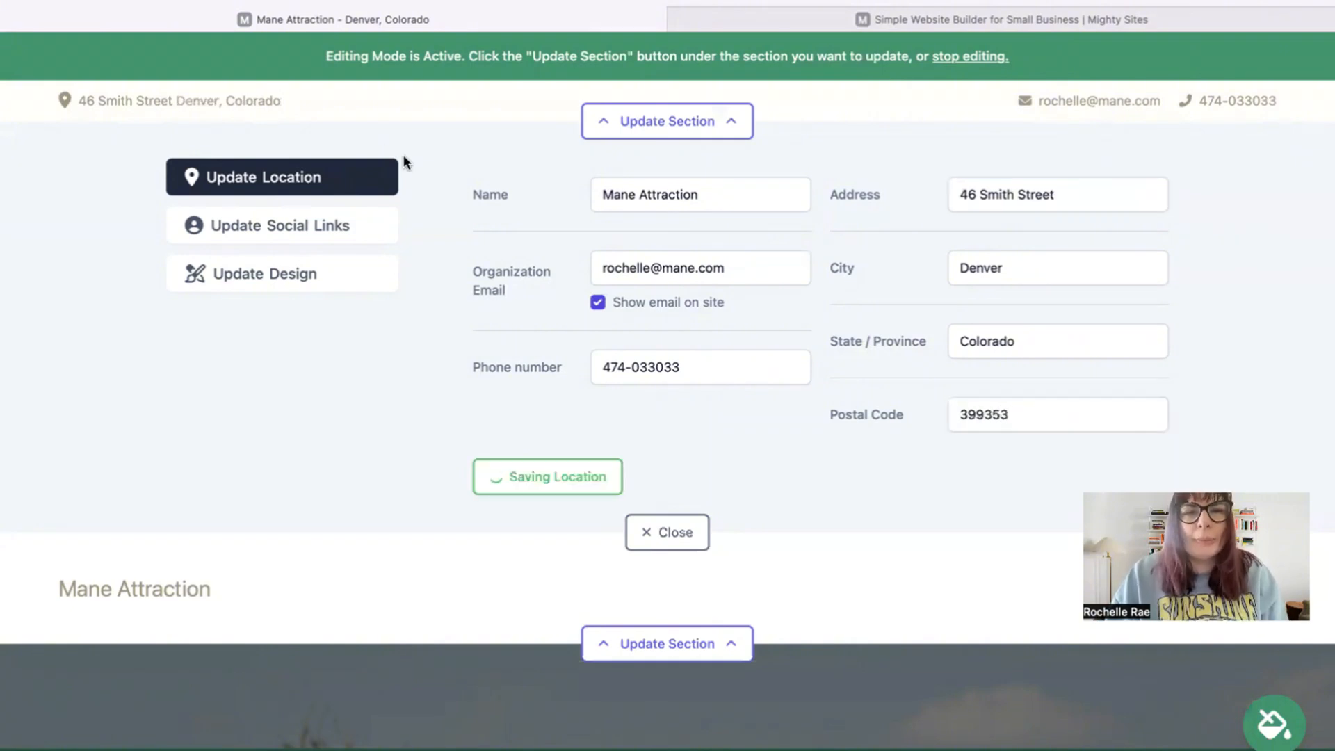
pyautogui.click(331, 230)
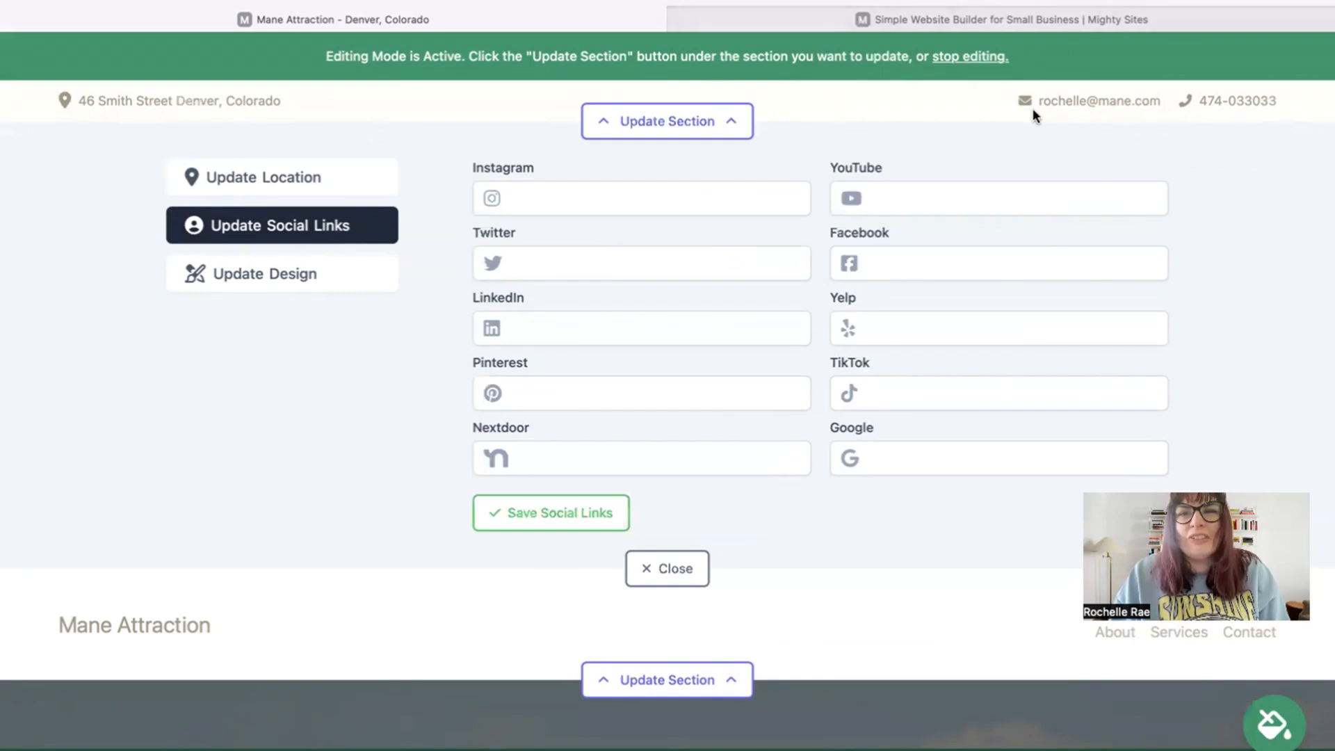
# Step: Upload 'Mighty Sites Logo YouTube.png' from Downloads and save it as the site logo
pyautogui.click(655, 568)
pyautogui.click(686, 230)
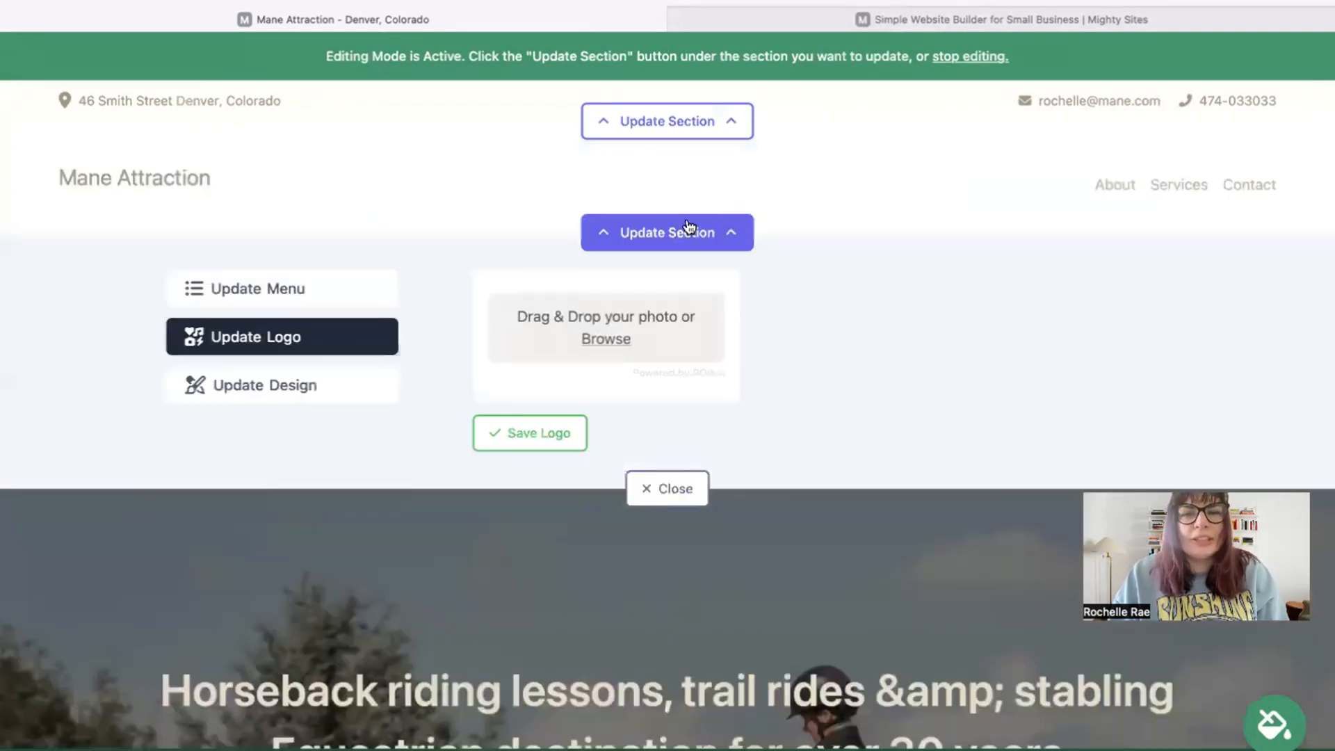
pyautogui.click(647, 348)
pyautogui.click(537, 509)
pyautogui.press('Down')
pyautogui.press('Down')
pyautogui.press('Down')
pyautogui.press('Down')
pyautogui.press('Down')
pyautogui.press('Down')
pyautogui.press('Down')
pyautogui.press('Down')
pyautogui.press('Down')
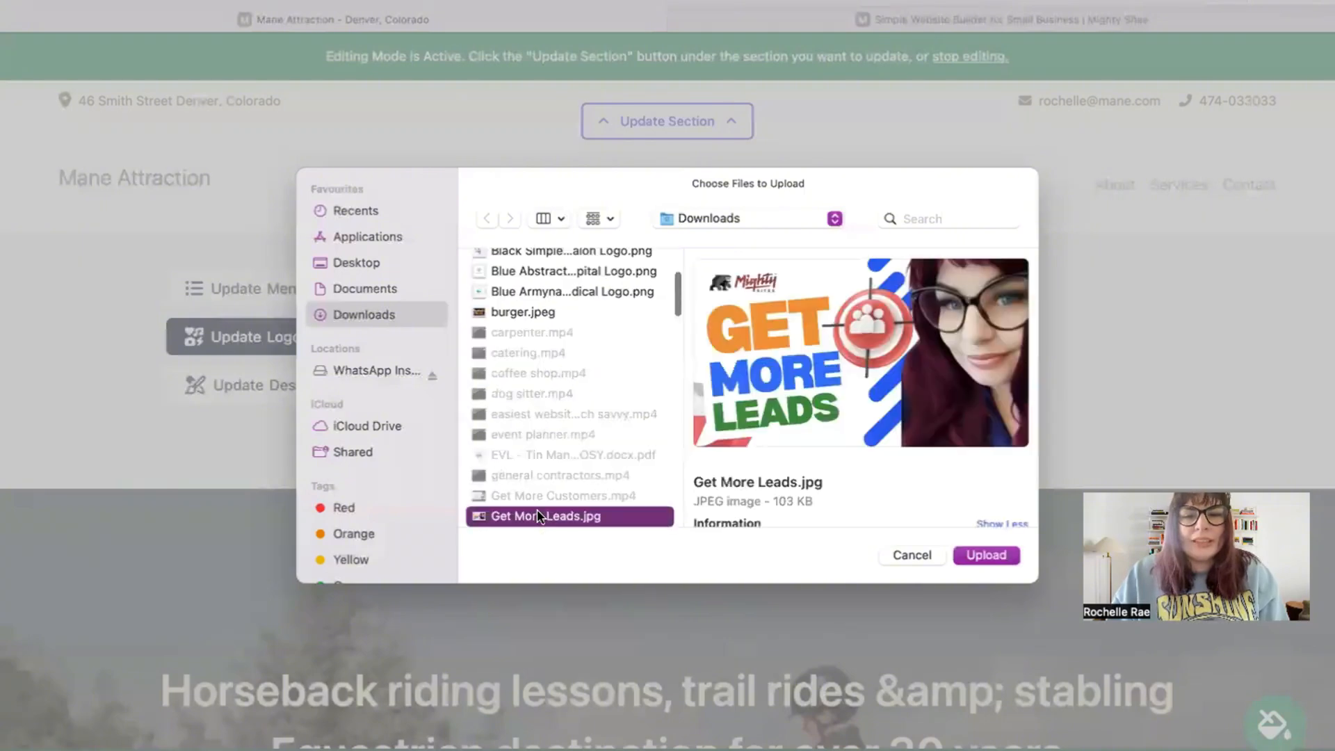
pyautogui.press('Up')
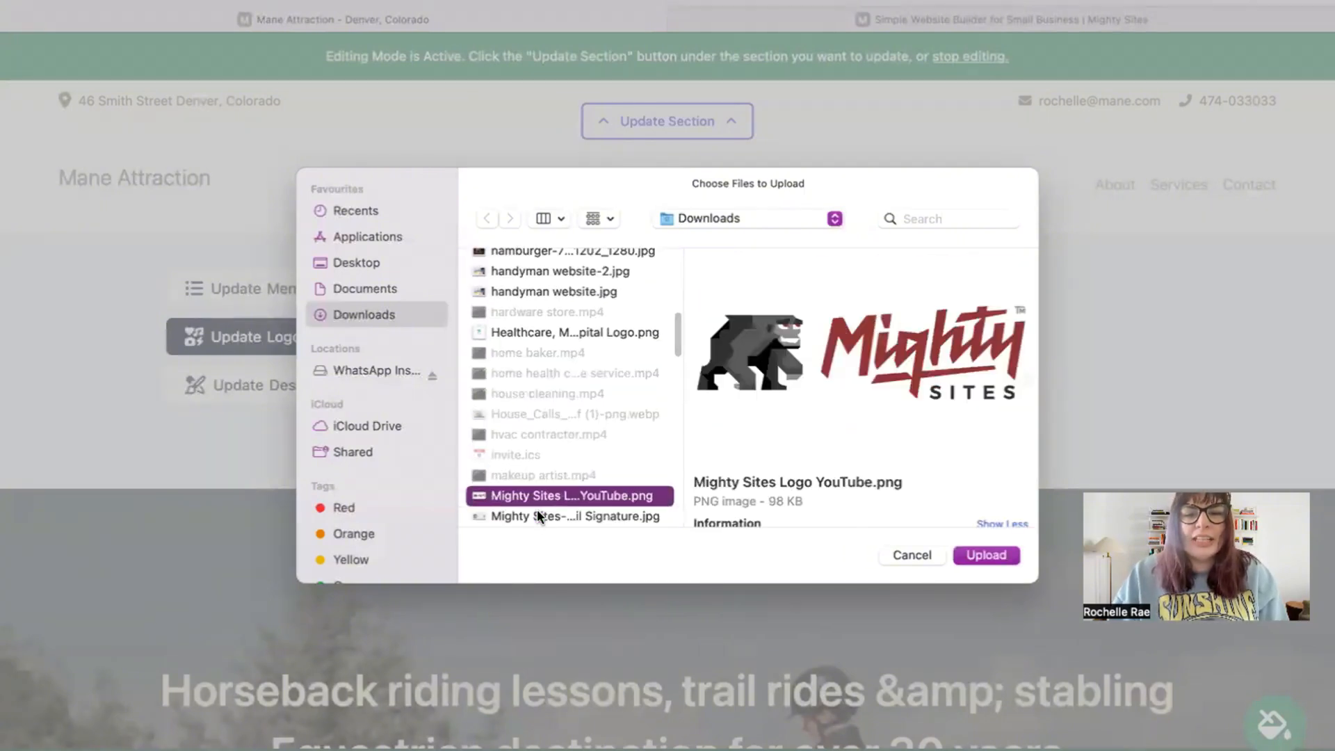
pyautogui.press('Return')
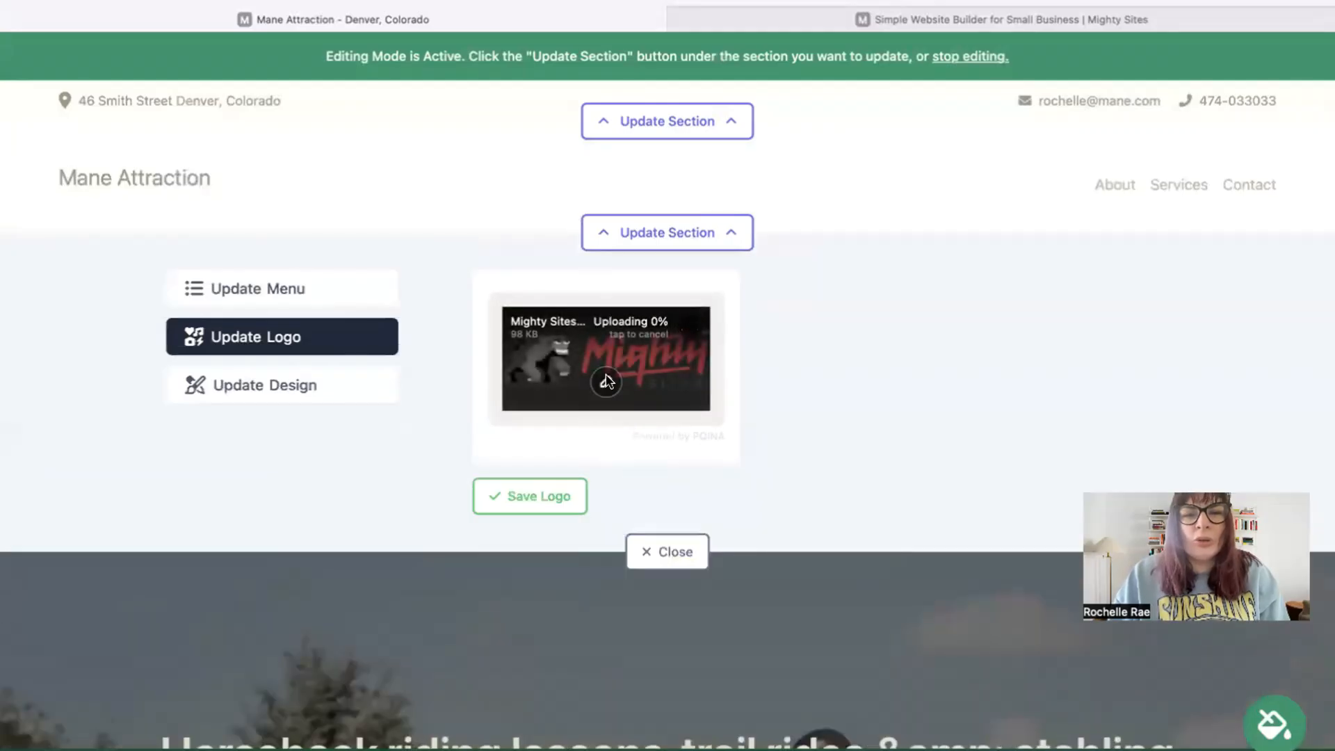
pyautogui.click(545, 506)
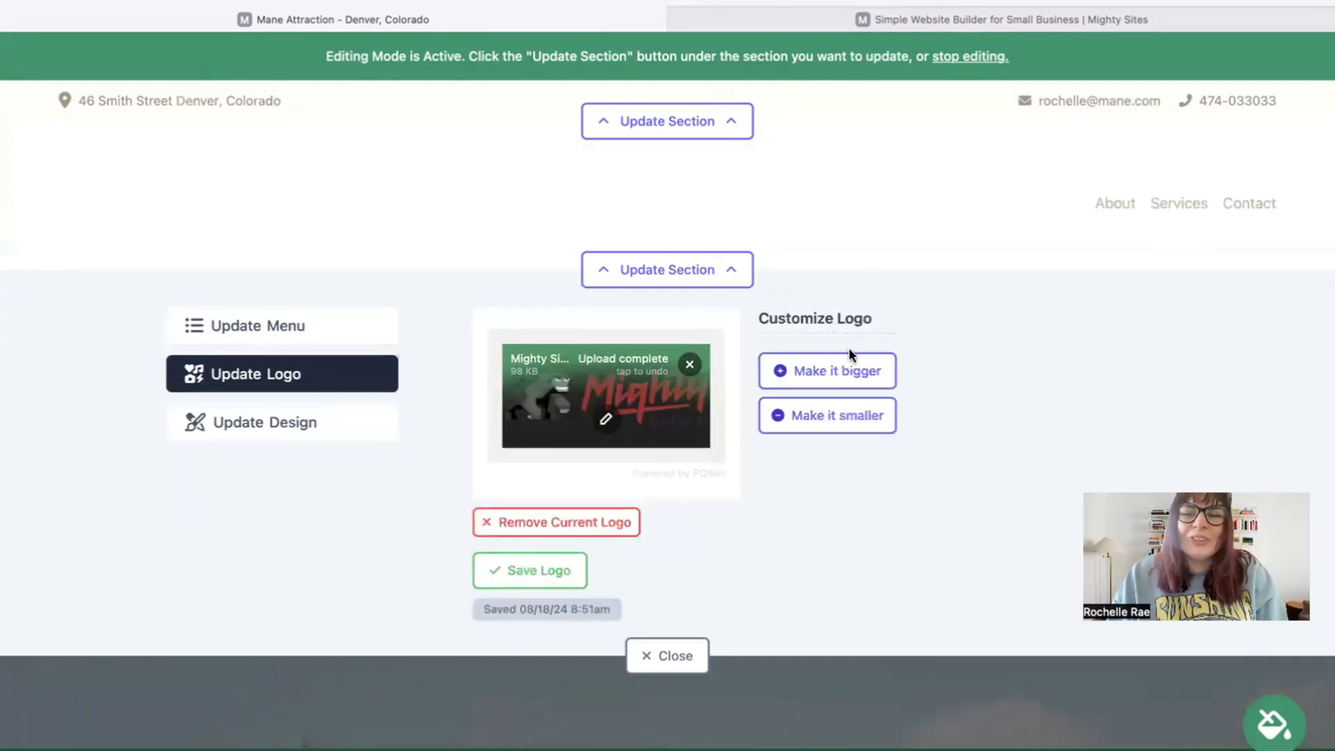
# Step: Enlarge the header logo by two sizes
pyautogui.click(862, 368)
pyautogui.click(862, 368)
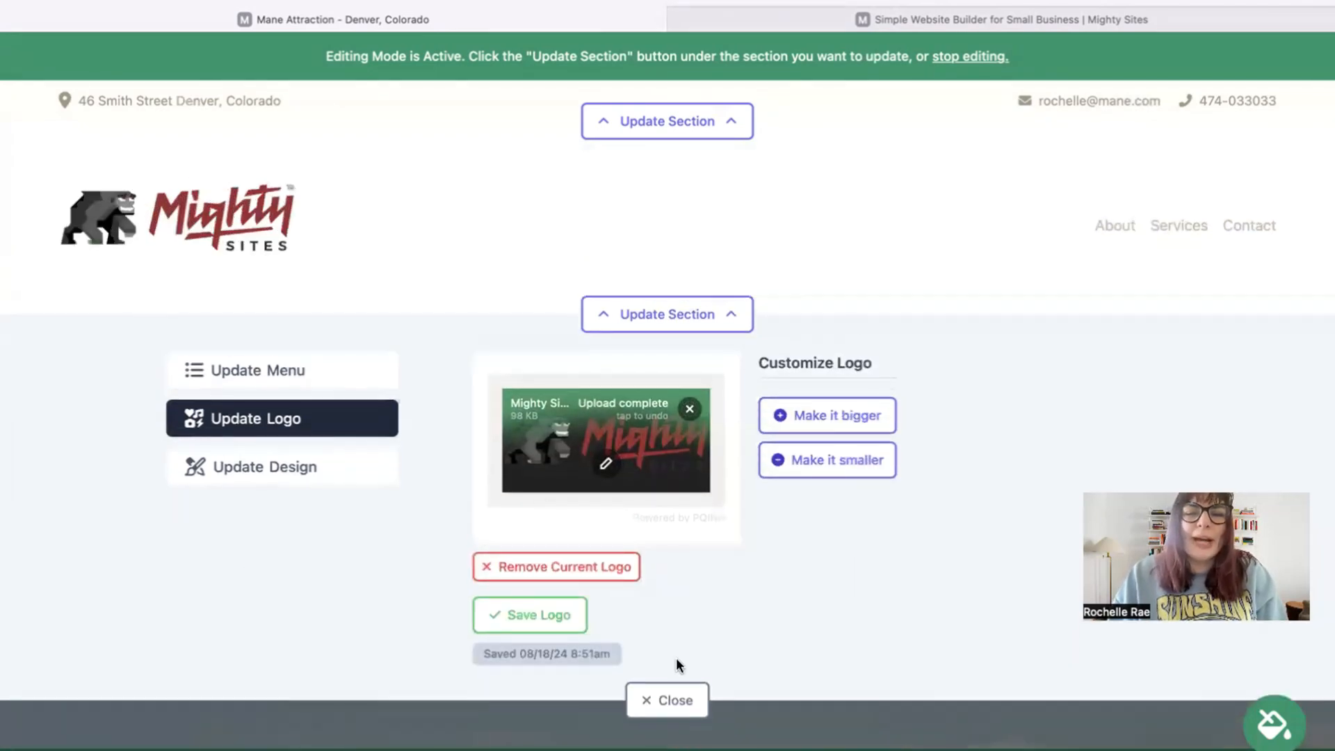
pyautogui.click(669, 700)
# Step: Pick the blue swatch under 'Try a new theme' and save it for the whole site
pyautogui.scroll(-8, 669, 700)
pyautogui.scroll(-10, 667, 417)
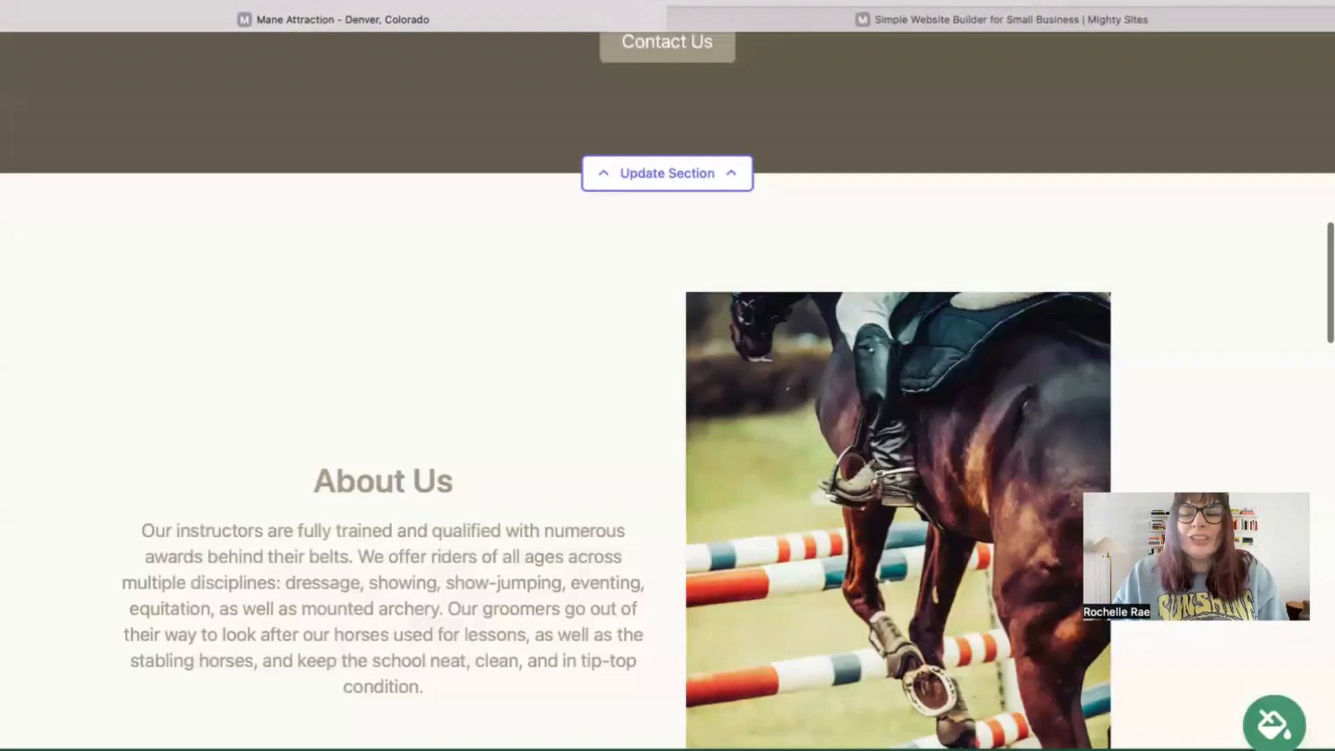
pyautogui.click(721, 630)
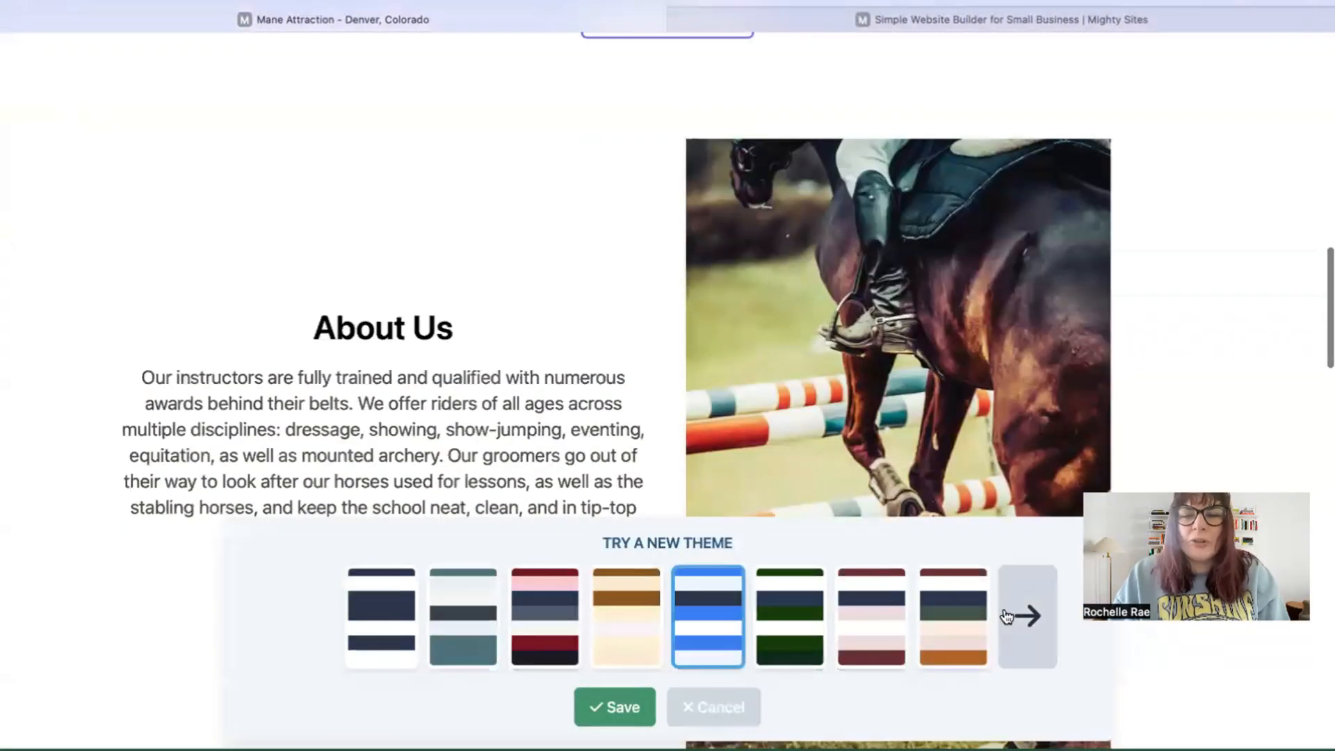
pyautogui.click(1006, 617)
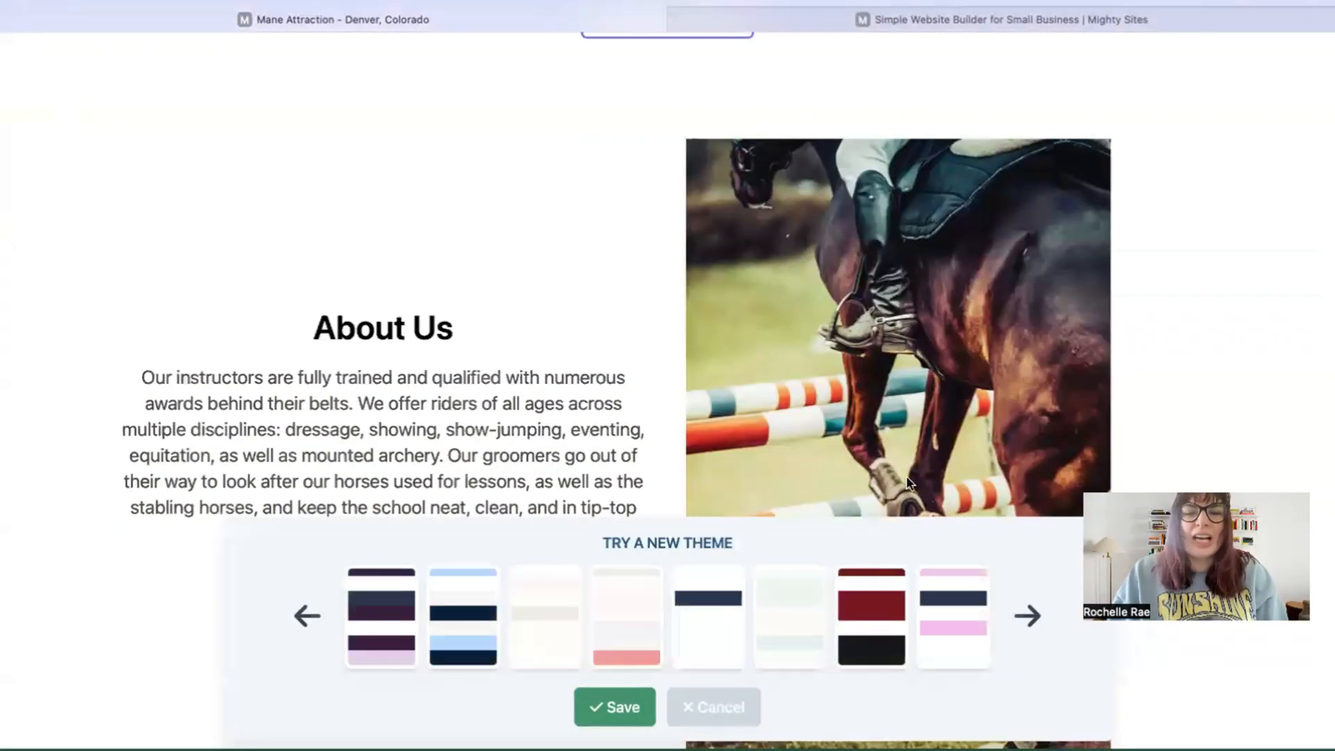
pyautogui.click(618, 707)
pyautogui.scroll(10, 667, 376)
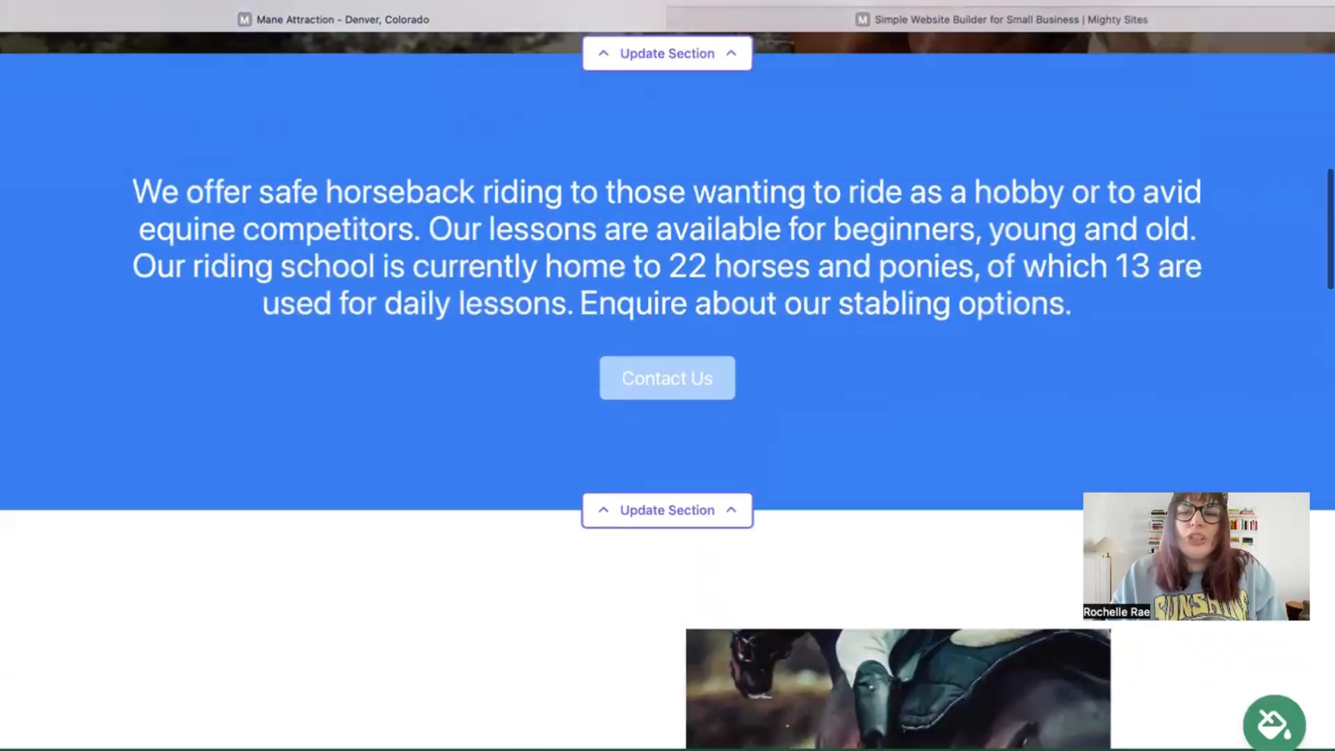
pyautogui.scroll(6, 615, 453)
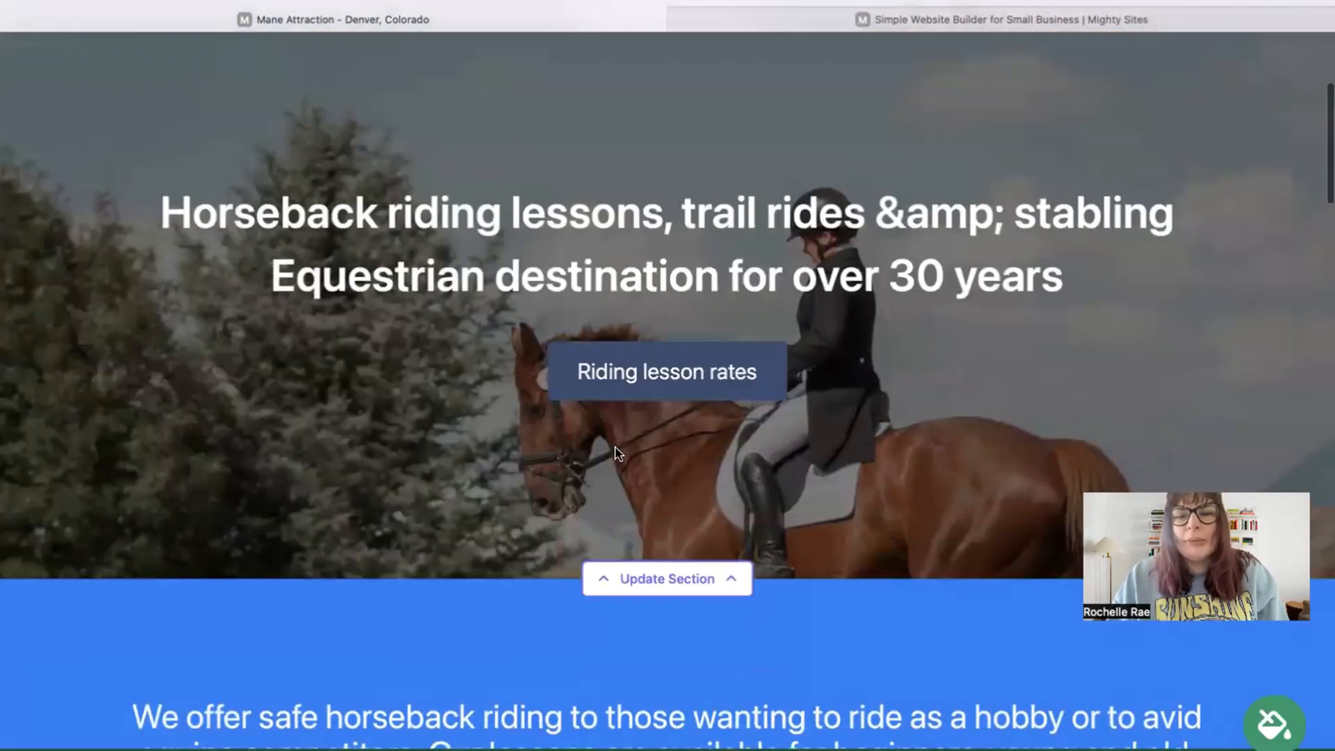
pyautogui.moveTo(162, 212); pyautogui.dragTo(1175, 217)
pyautogui.scroll(-3, 659, 199)
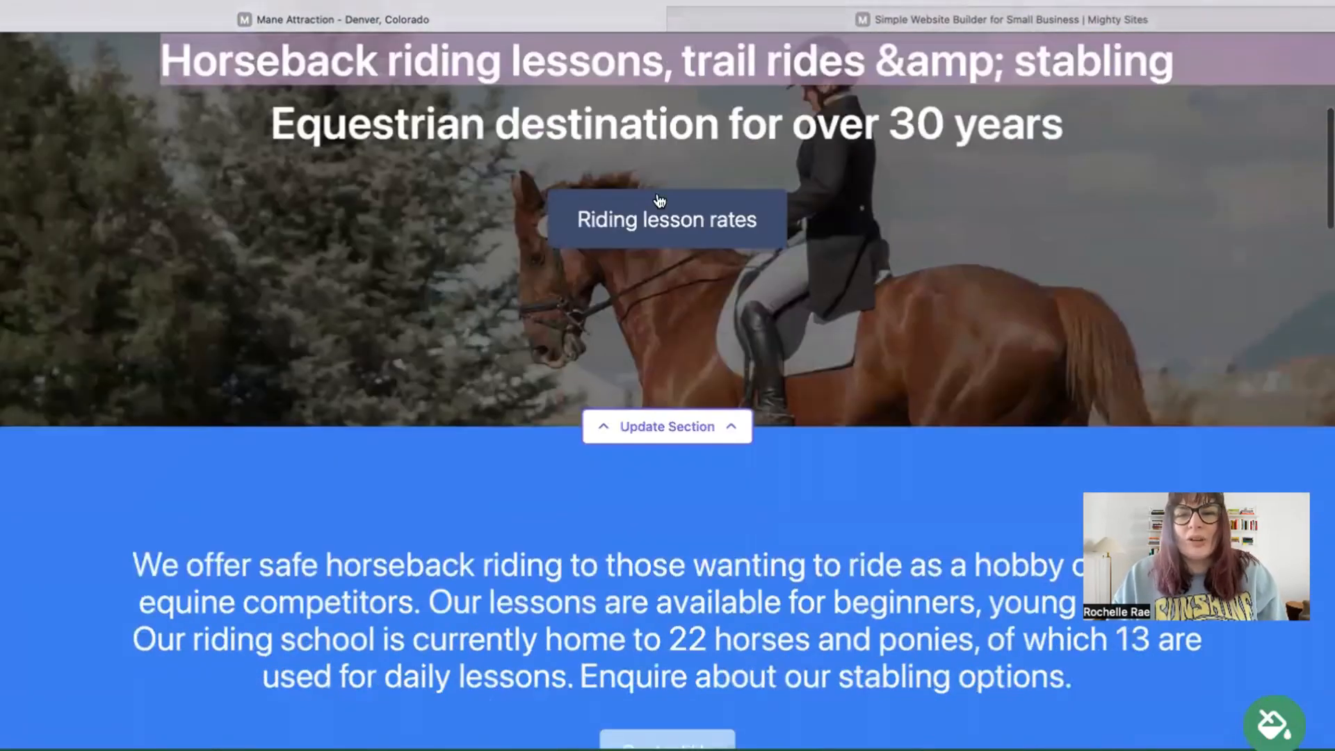
# Step: Open the hero section's Update Image options and return to all photo source choices
pyautogui.click(706, 407)
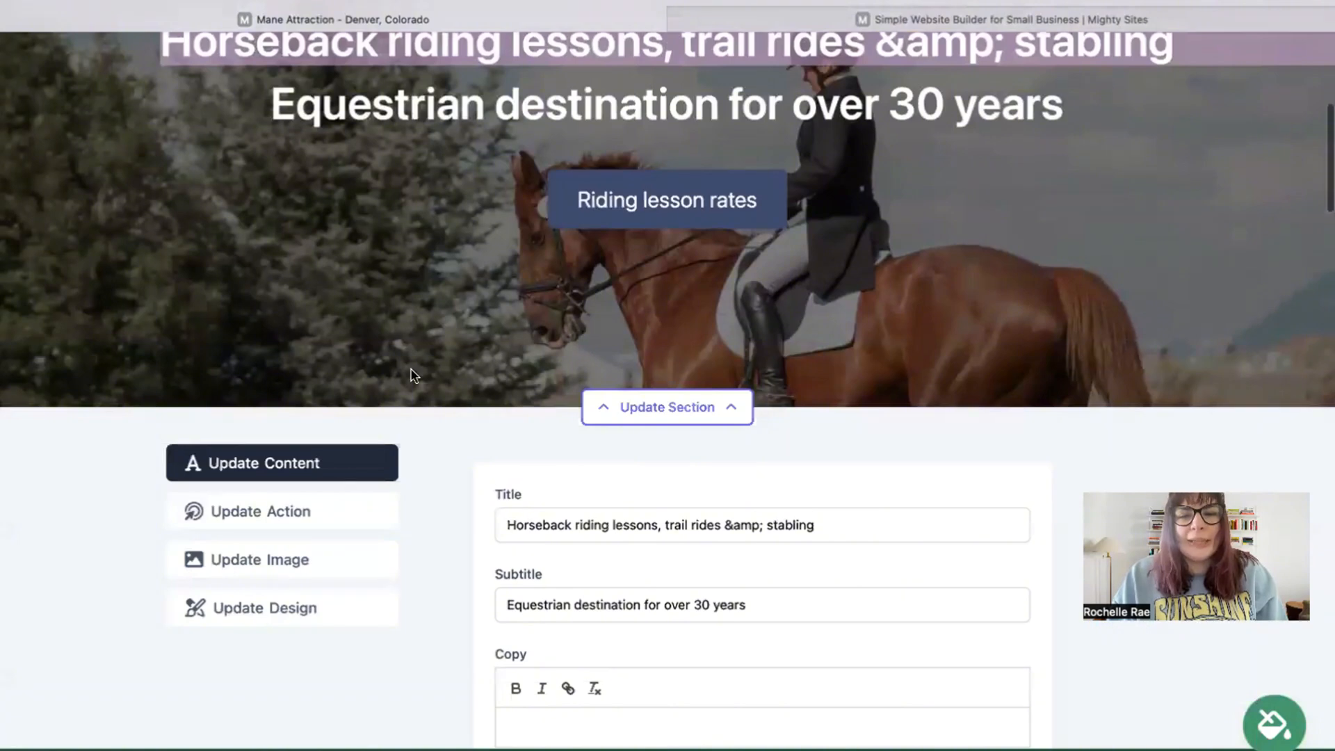
pyautogui.click(347, 569)
pyautogui.scroll(-2, 512, 426)
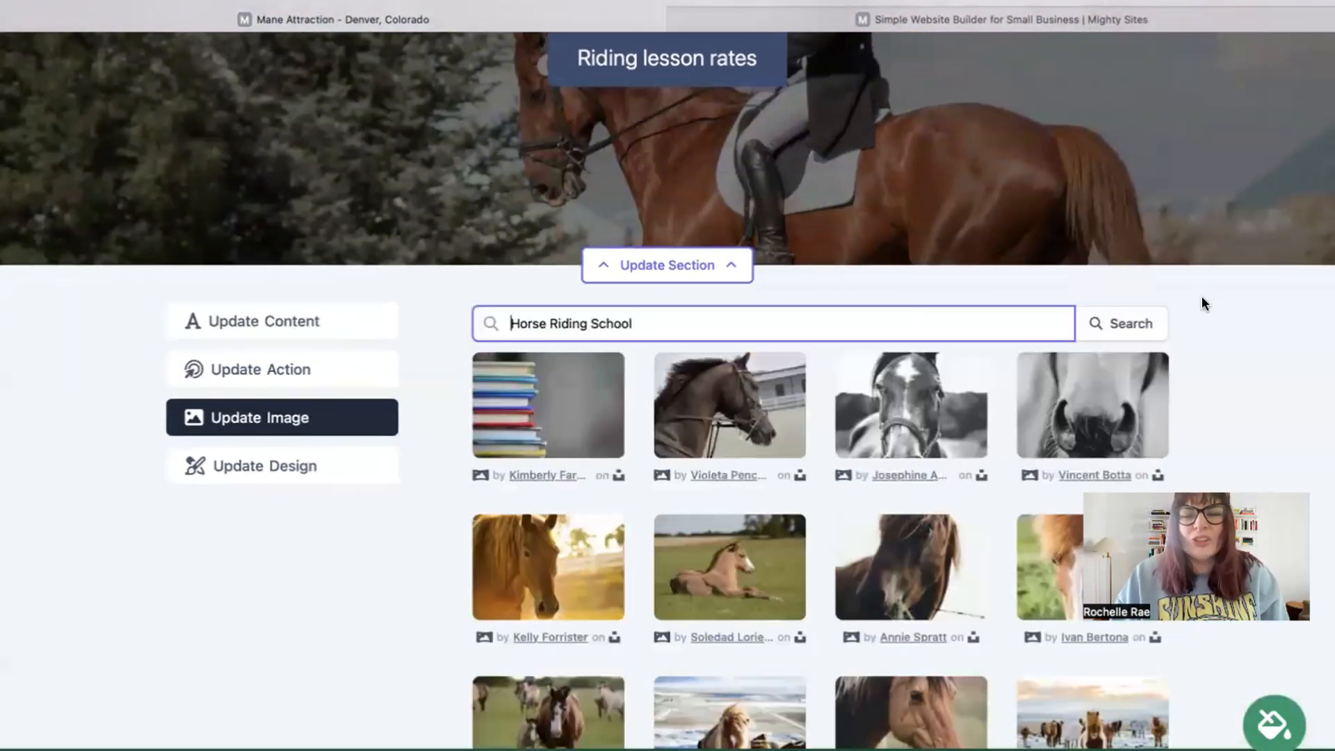
pyautogui.scroll(-5, 1205, 303)
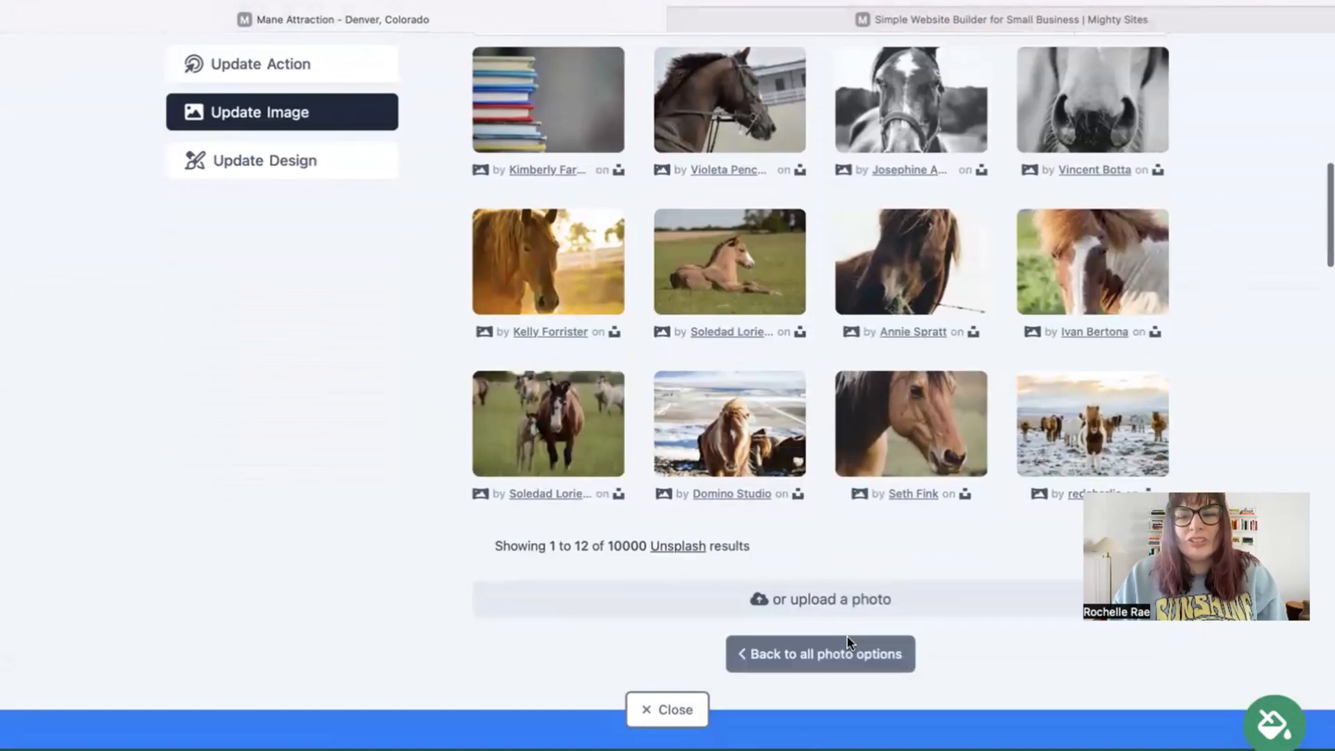
pyautogui.click(820, 654)
pyautogui.scroll(3, 821, 647)
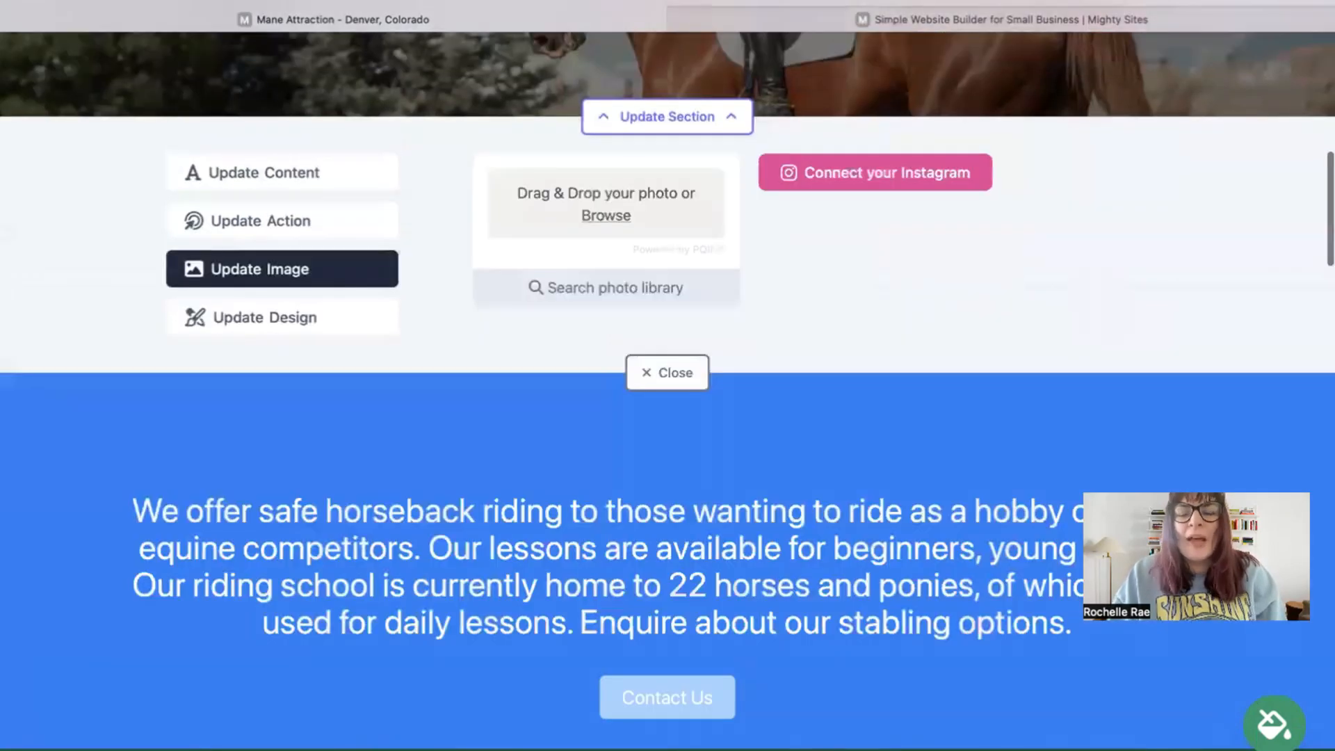
pyautogui.scroll(2, 668, 389)
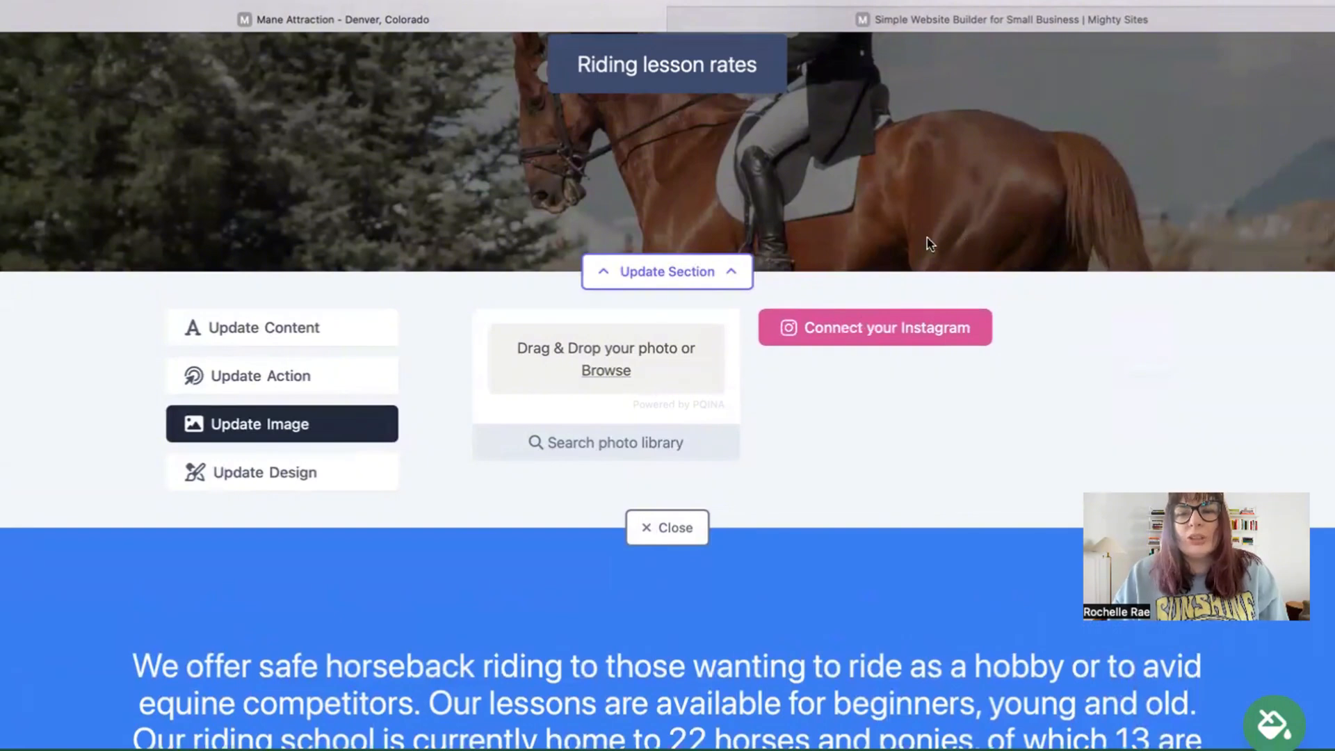
# Step: Change the hero button text to 'Call Us!', keeping its 'Home: Lead Form section' link
pyautogui.click(260, 376)
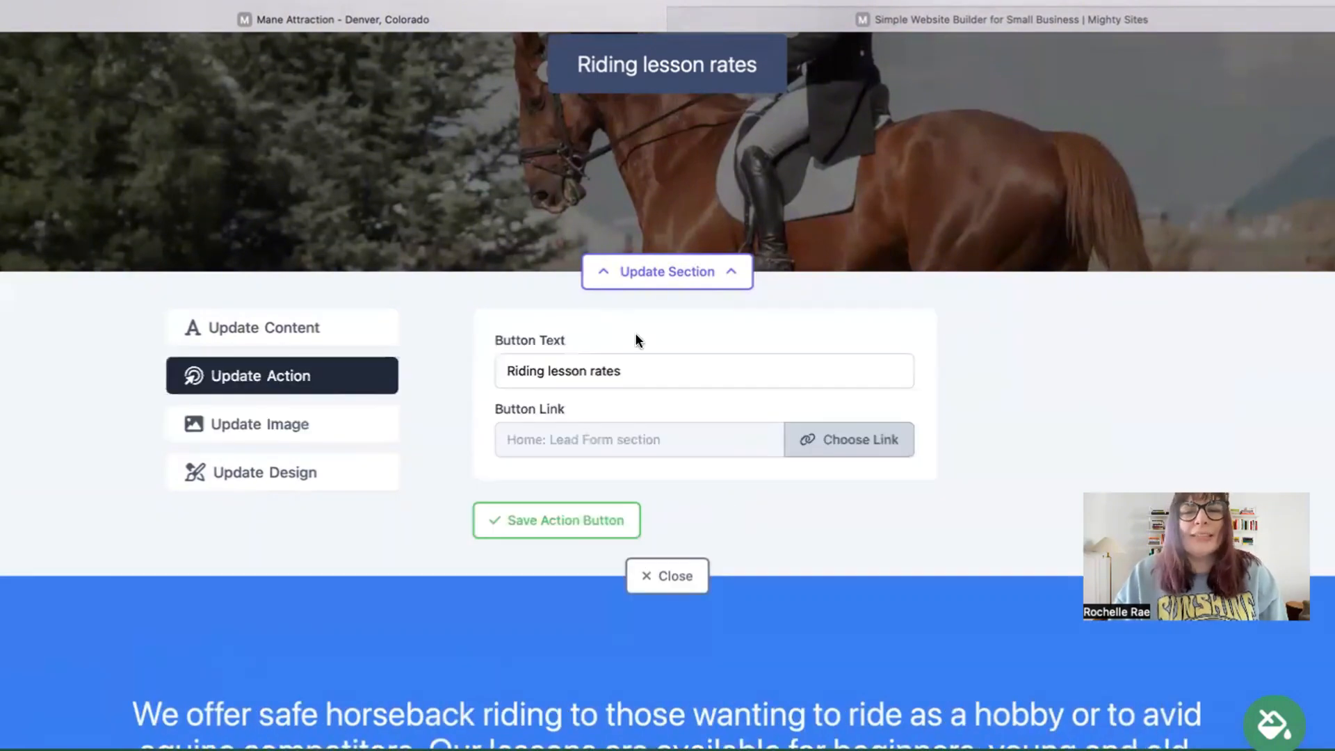
pyautogui.scroll(3, 636, 334)
pyautogui.scroll(2, 667, 375)
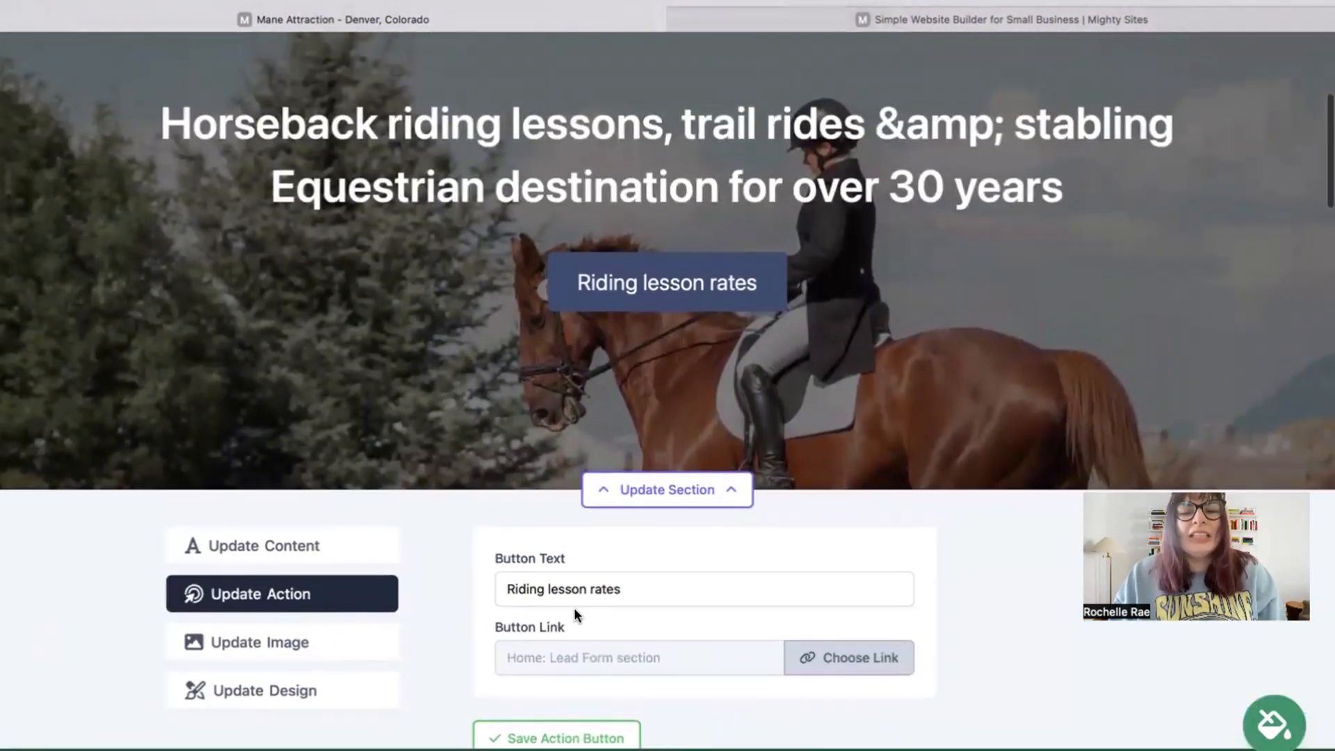
pyautogui.moveTo(621, 589); pyautogui.dragTo(507, 589)
pyautogui.write('Call Us!')
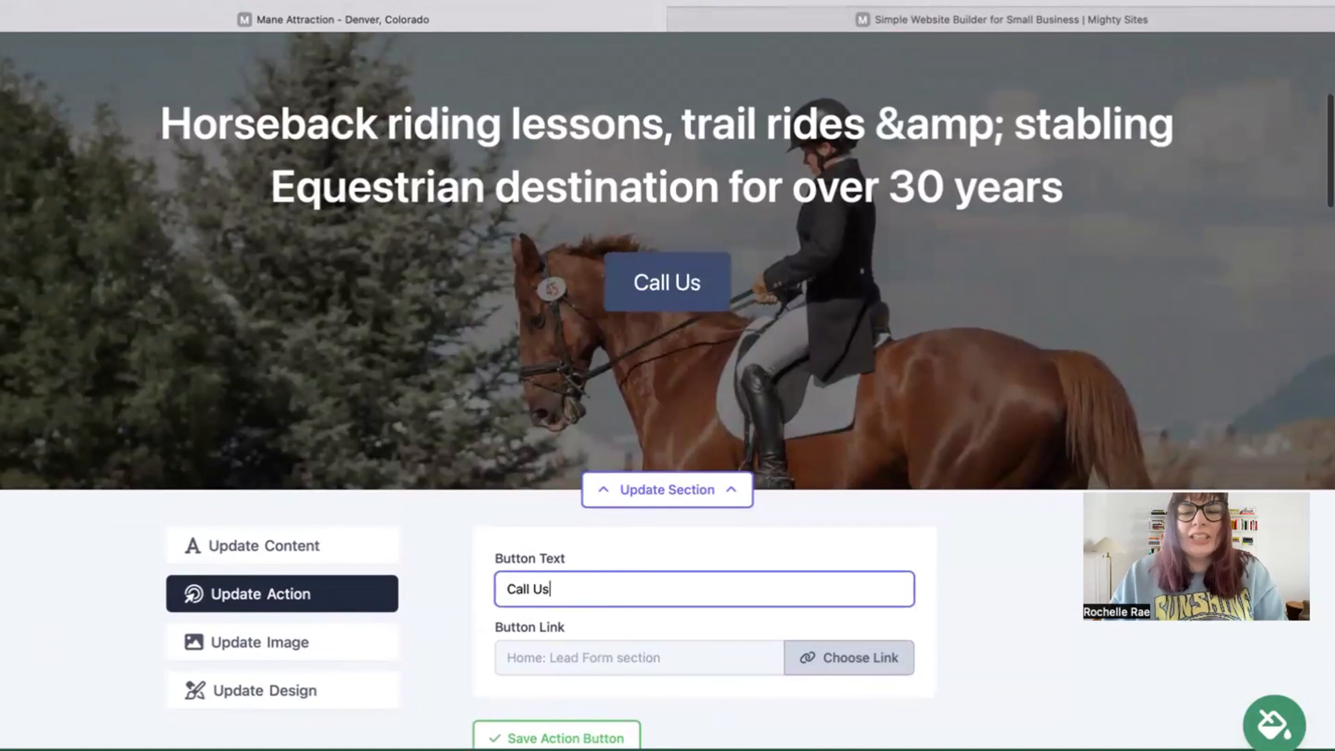
pyautogui.click(874, 667)
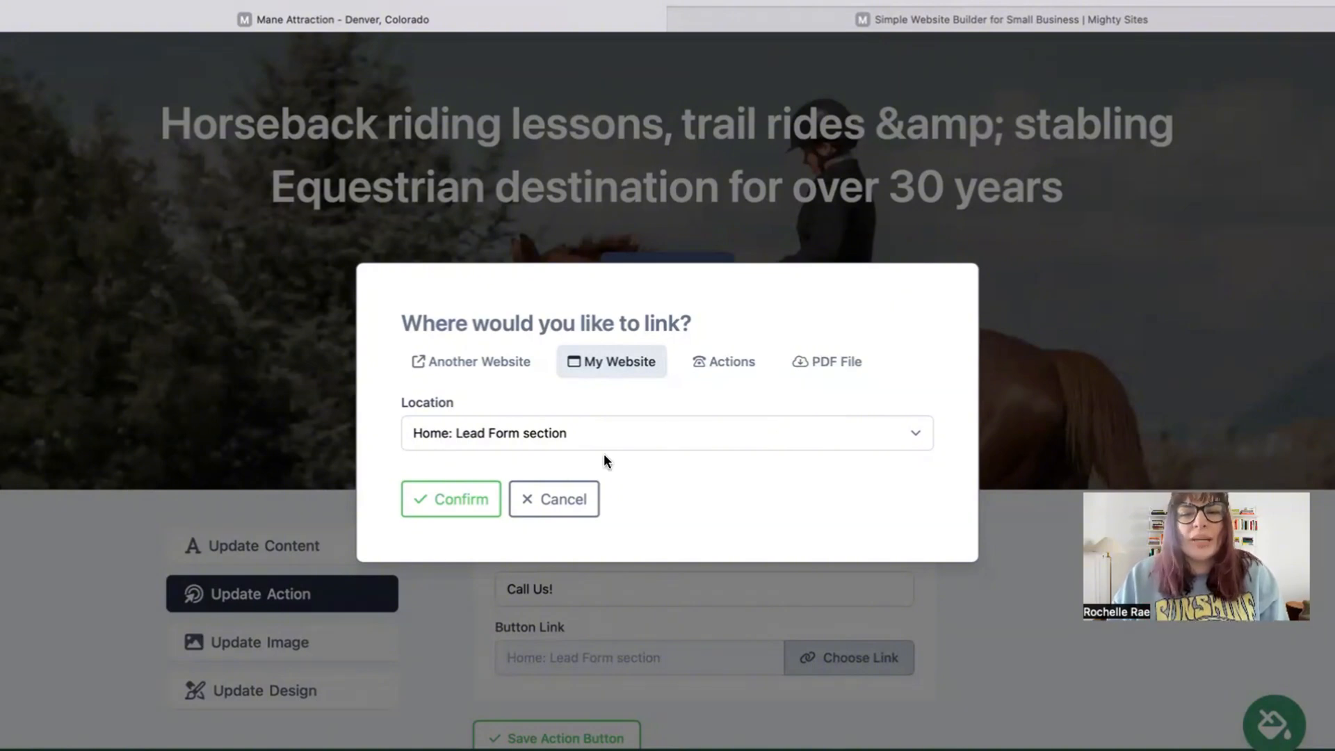
pyautogui.click(437, 499)
# Step: Scroll down and back up the edited Mane Attraction page to review the changes
pyautogui.scroll(-5, 638, 615)
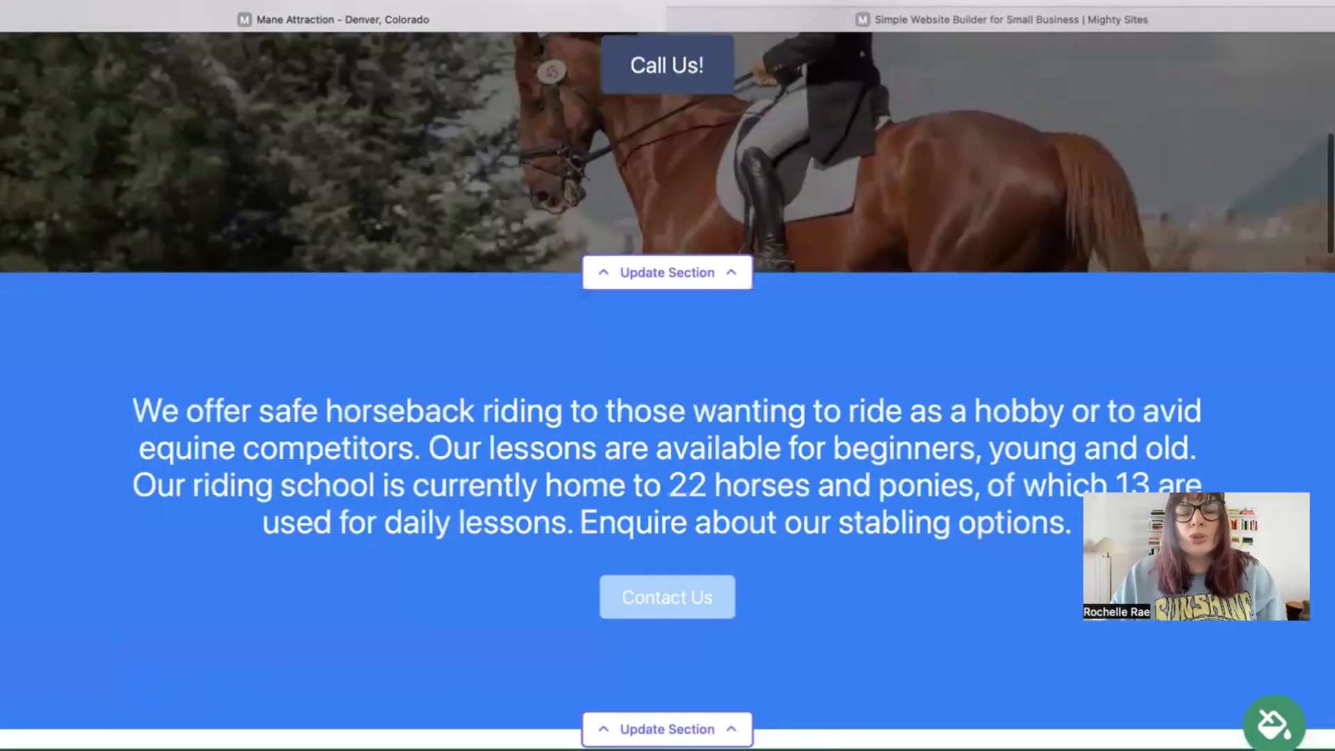
pyautogui.scroll(-15, 1113, 202)
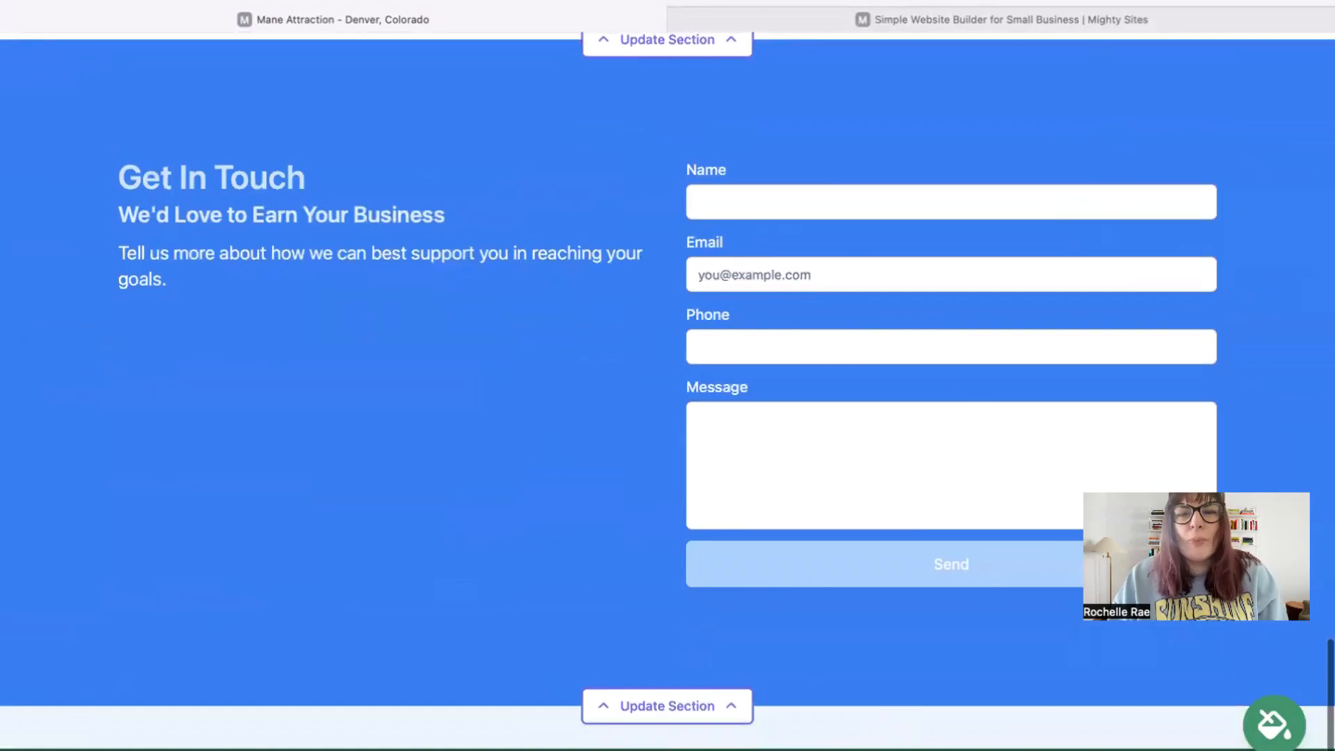
pyautogui.scroll(15, 494, 270)
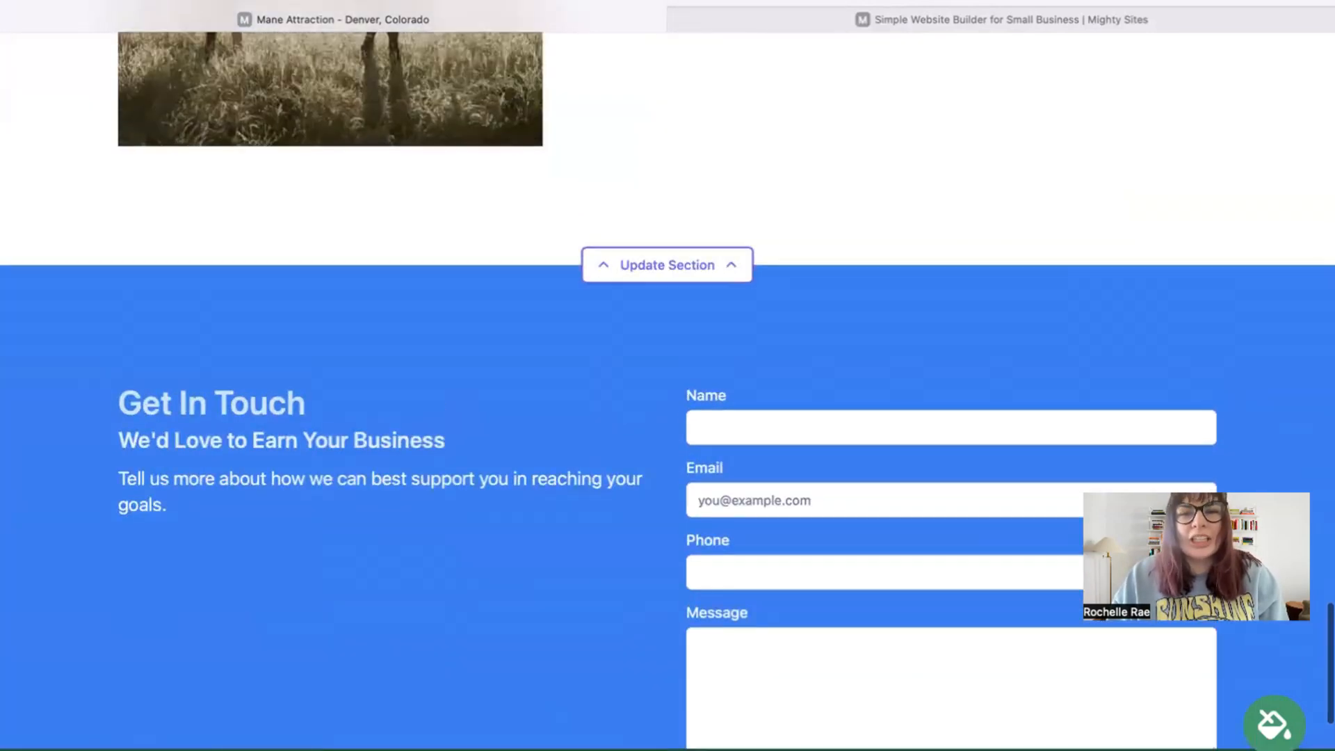
pyautogui.scroll(10, 667, 376)
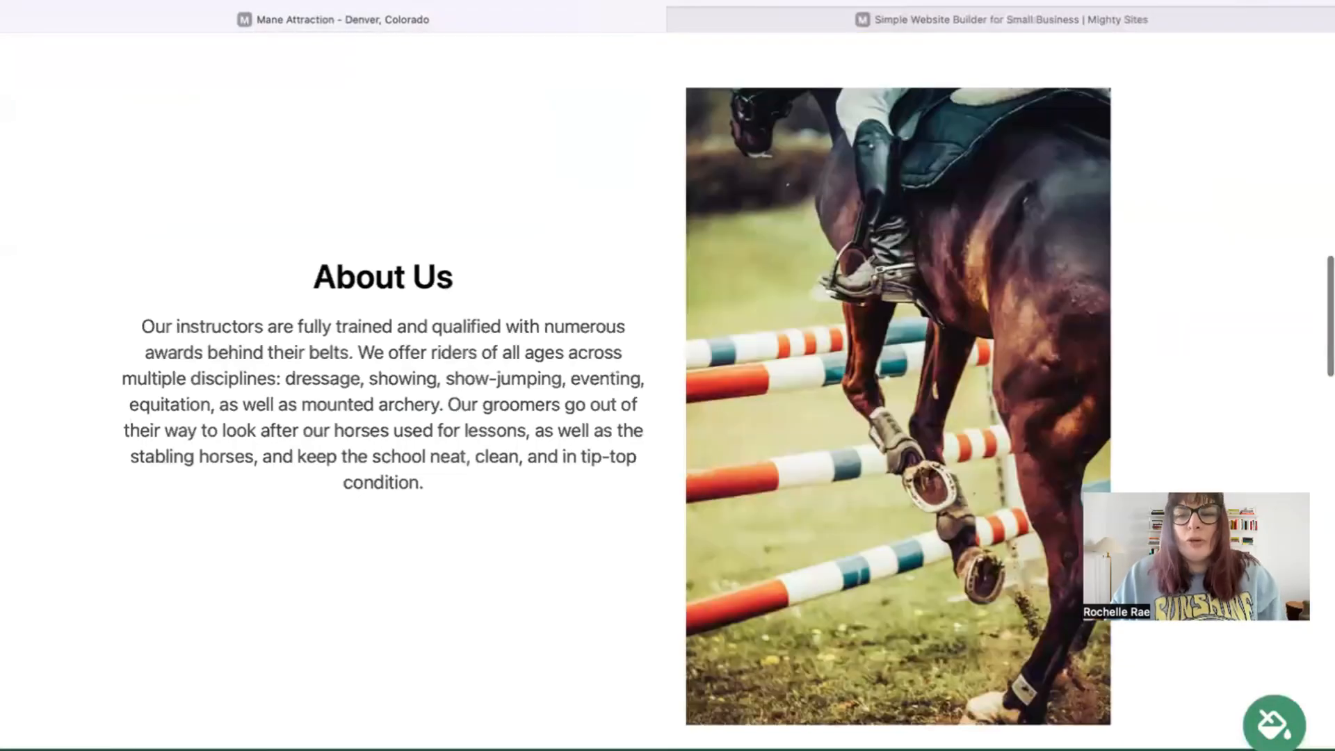
pyautogui.scroll(8, 667, 375)
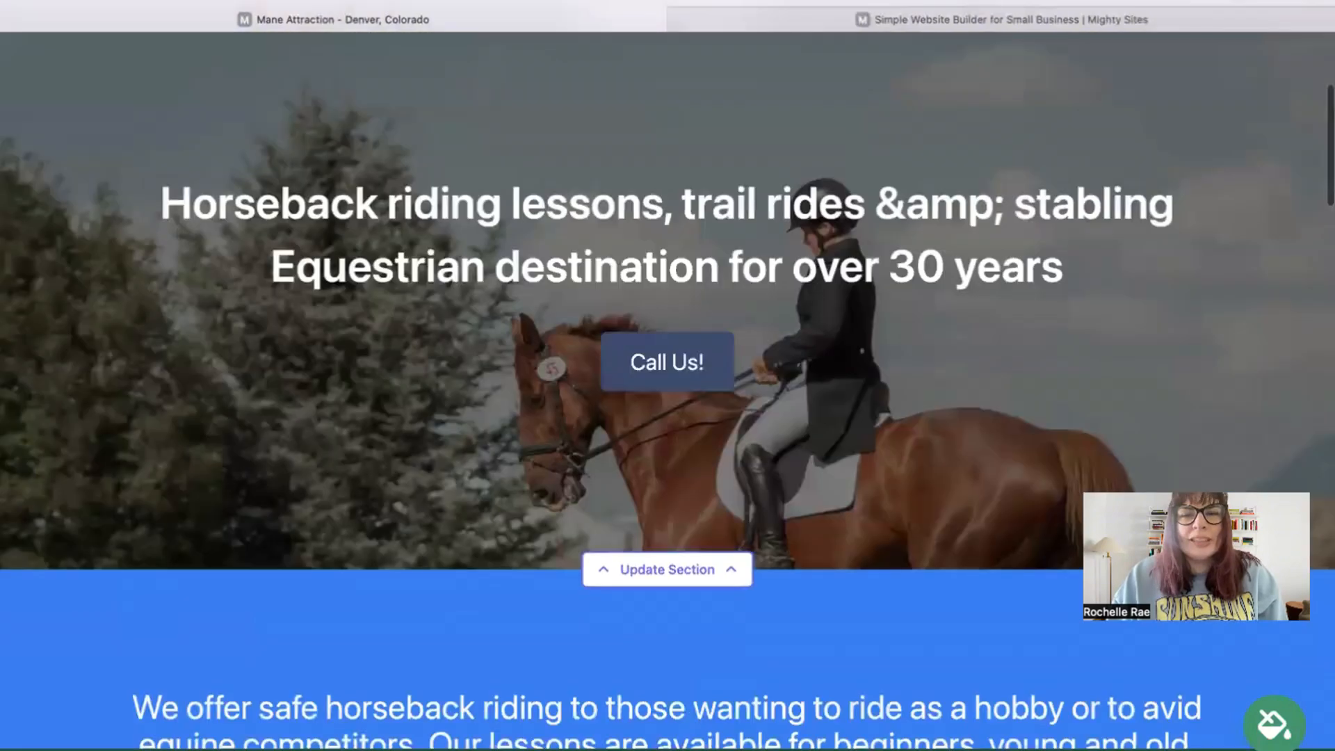
pyautogui.scroll(3, 667, 375)
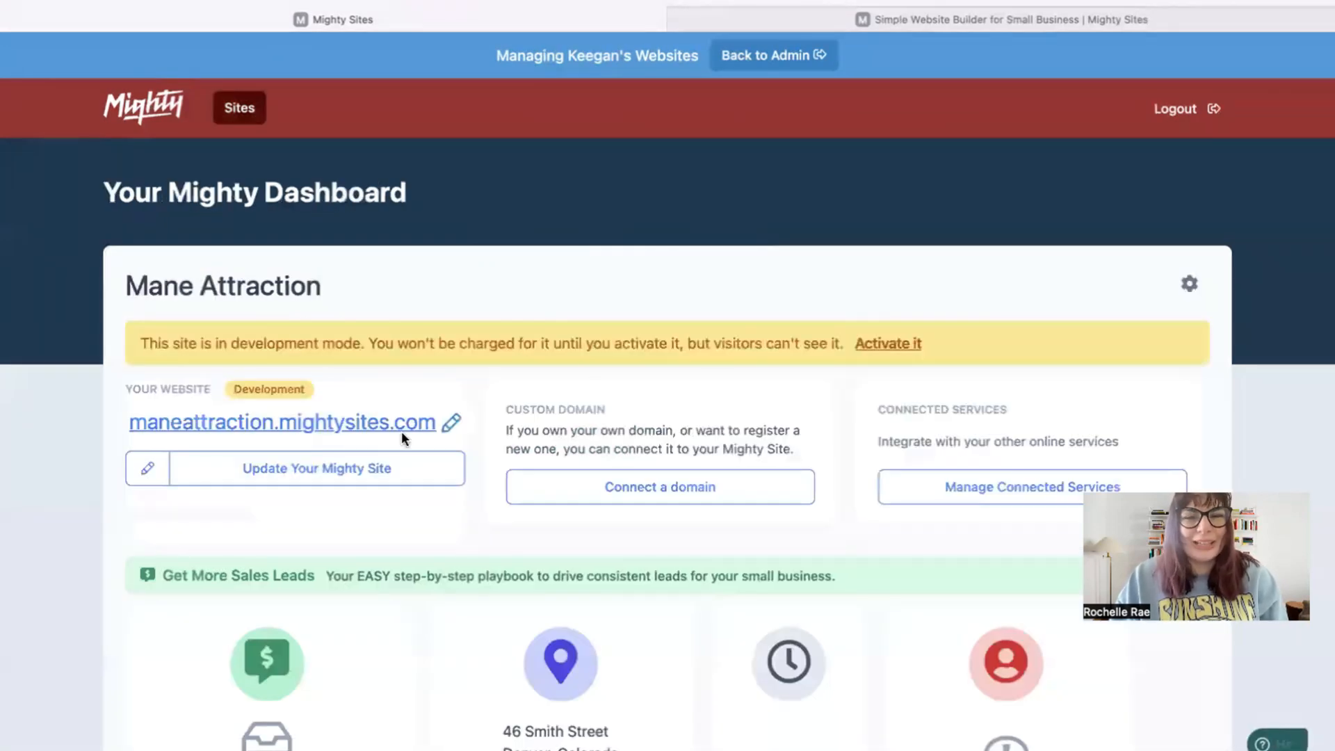
# Step: Open maneattraction.mightysites.com in a new tab and scroll through the hero, About Us and Services sections
pyautogui.click(402, 426)
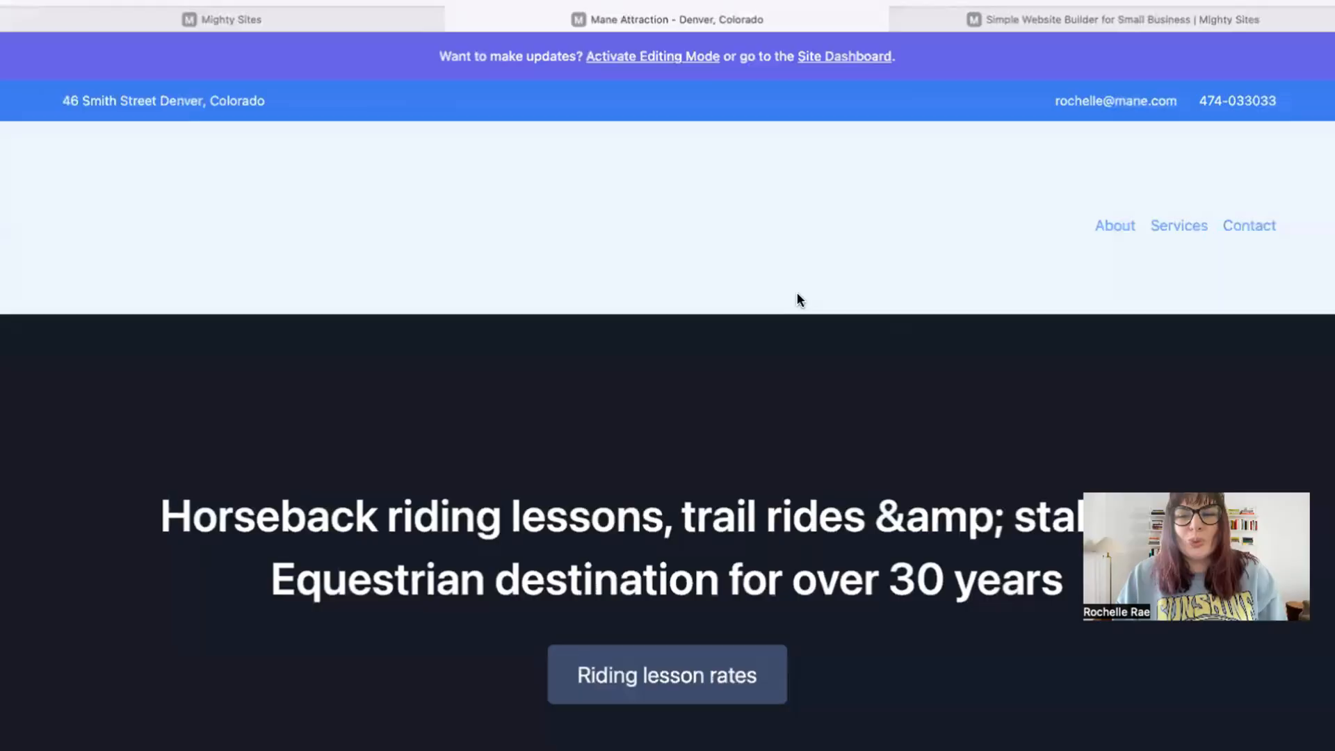
pyautogui.scroll(-3, 797, 299)
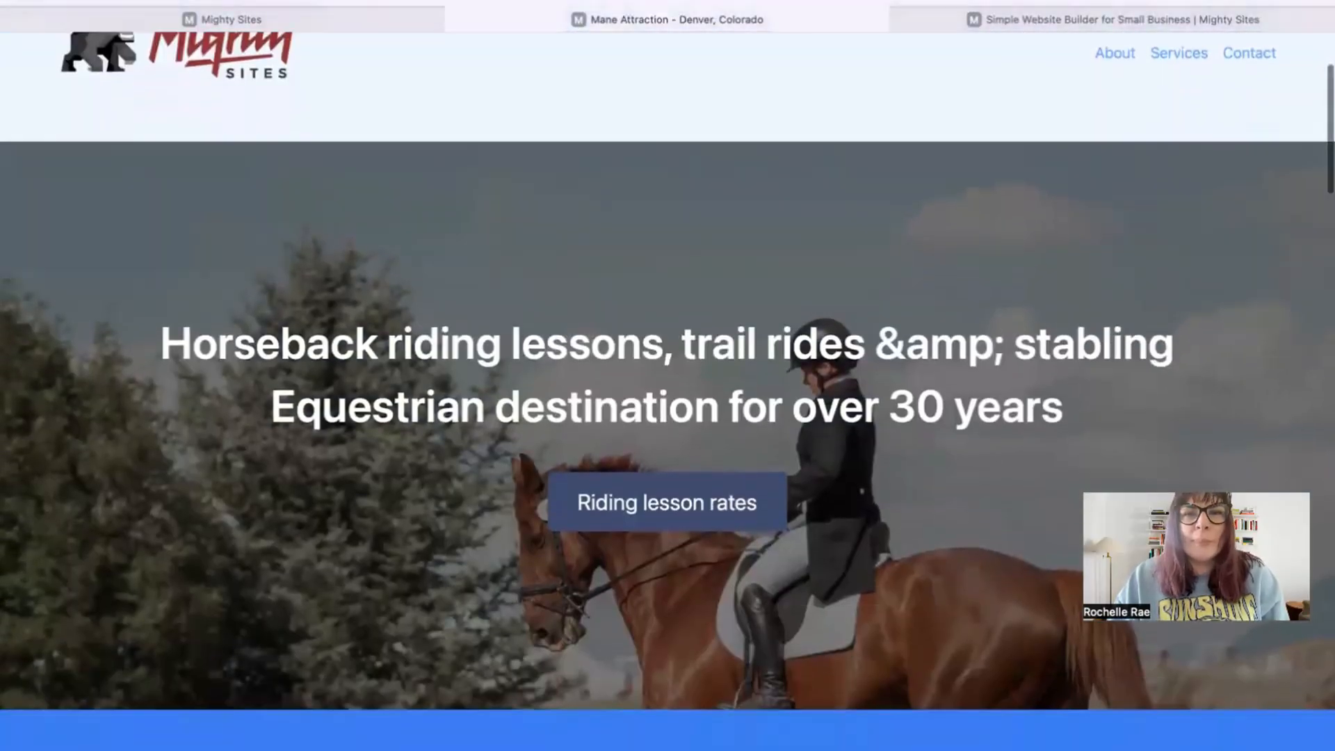
pyautogui.moveTo(141, 254); pyautogui.dragTo(996, 348)
pyautogui.click(1010, 440)
pyautogui.scroll(-4, 1009, 440)
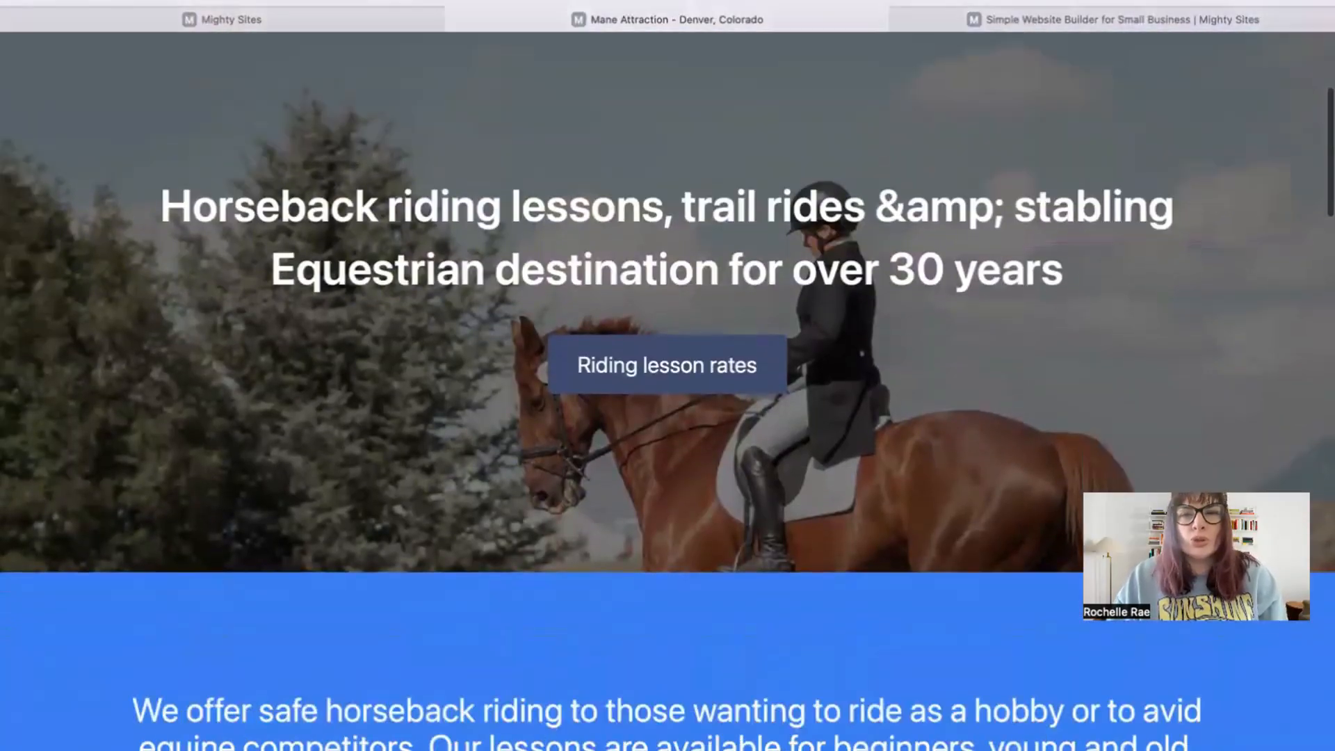
pyautogui.scroll(-12, 667, 375)
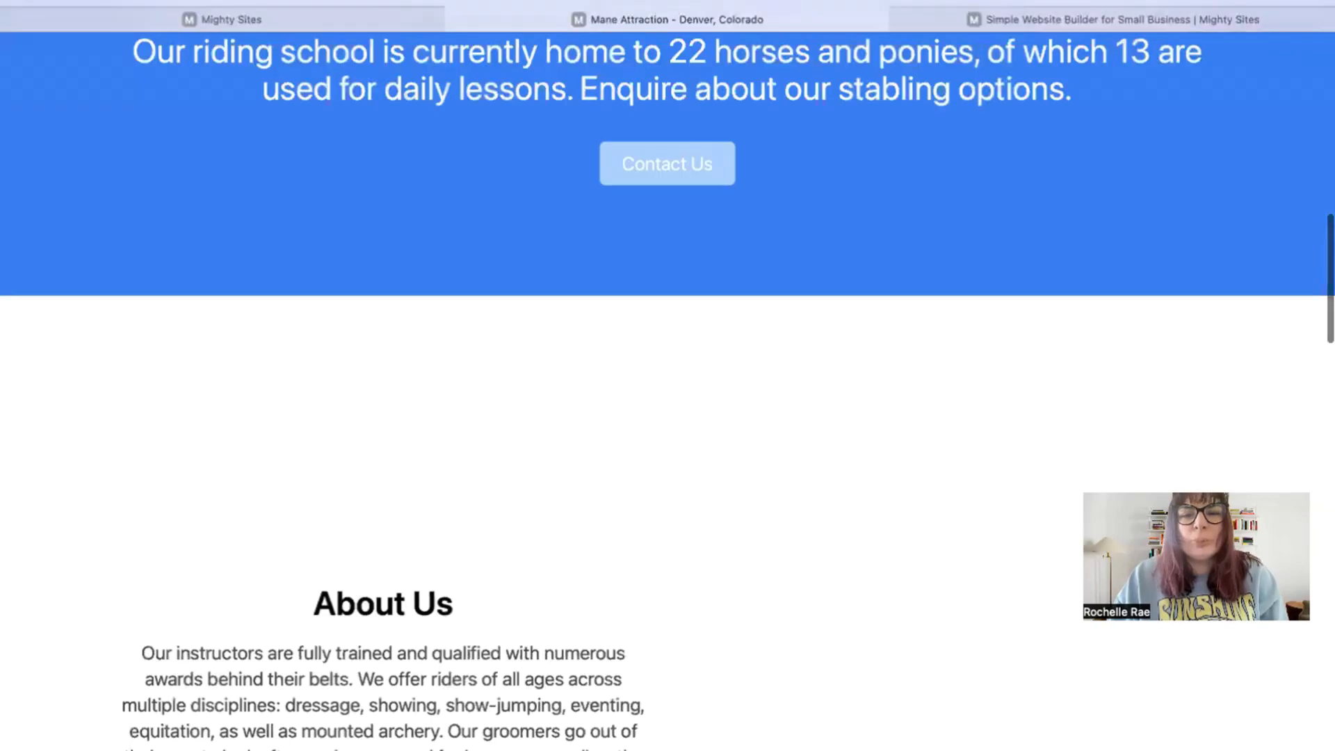
pyautogui.scroll(-10, 668, 375)
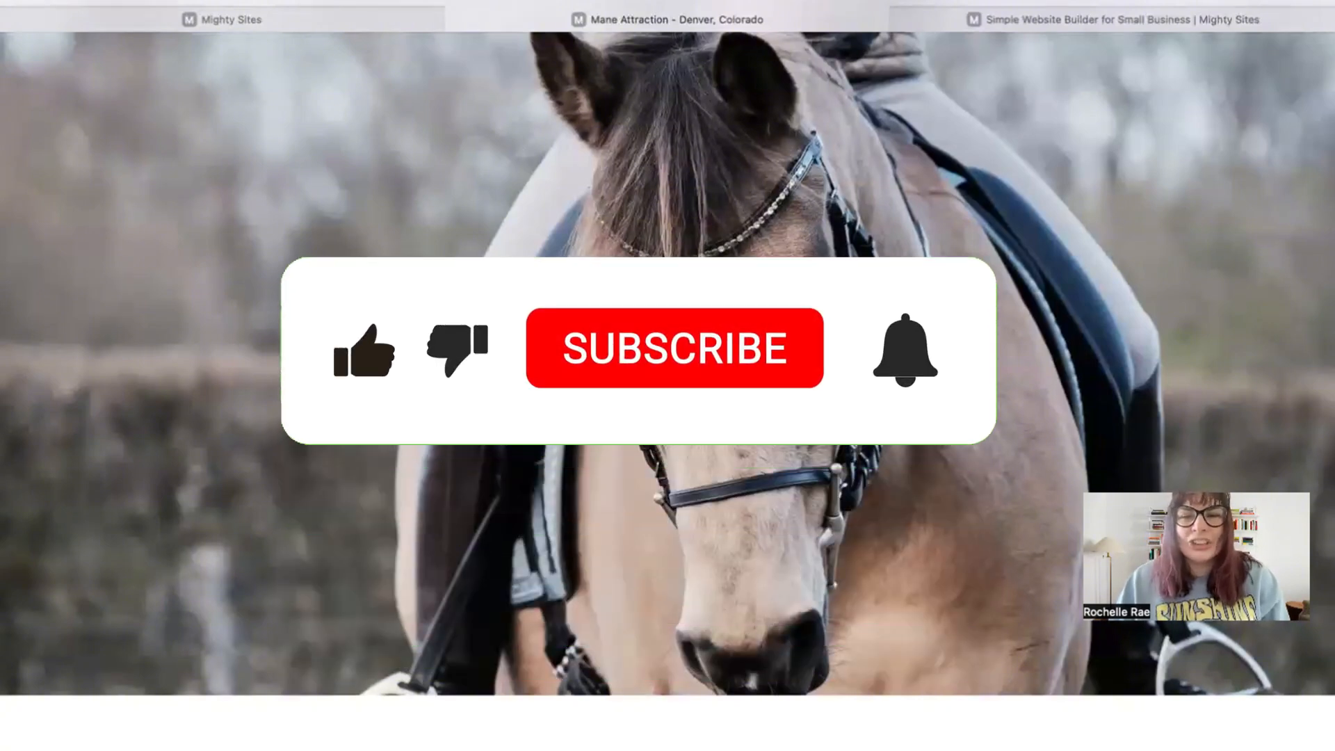
pyautogui.scroll(-8, 667, 376)
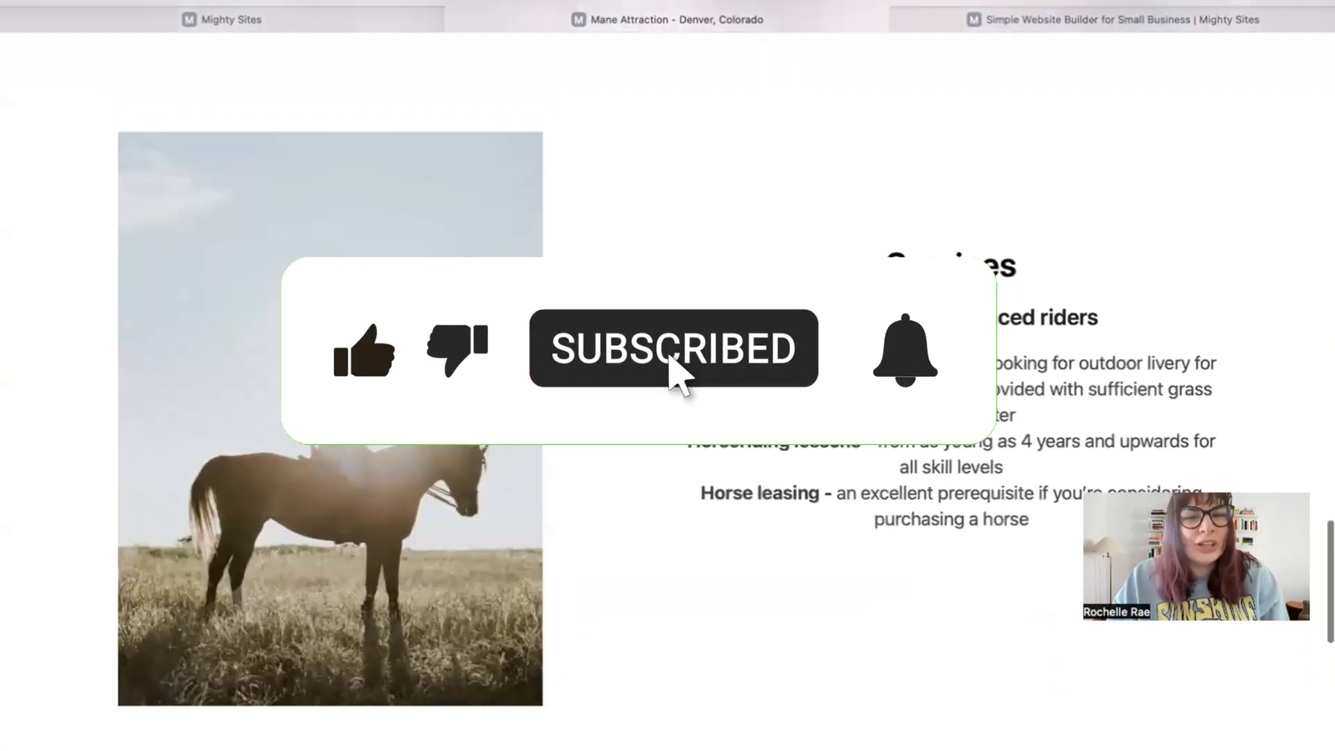
pyautogui.scroll(10, 668, 375)
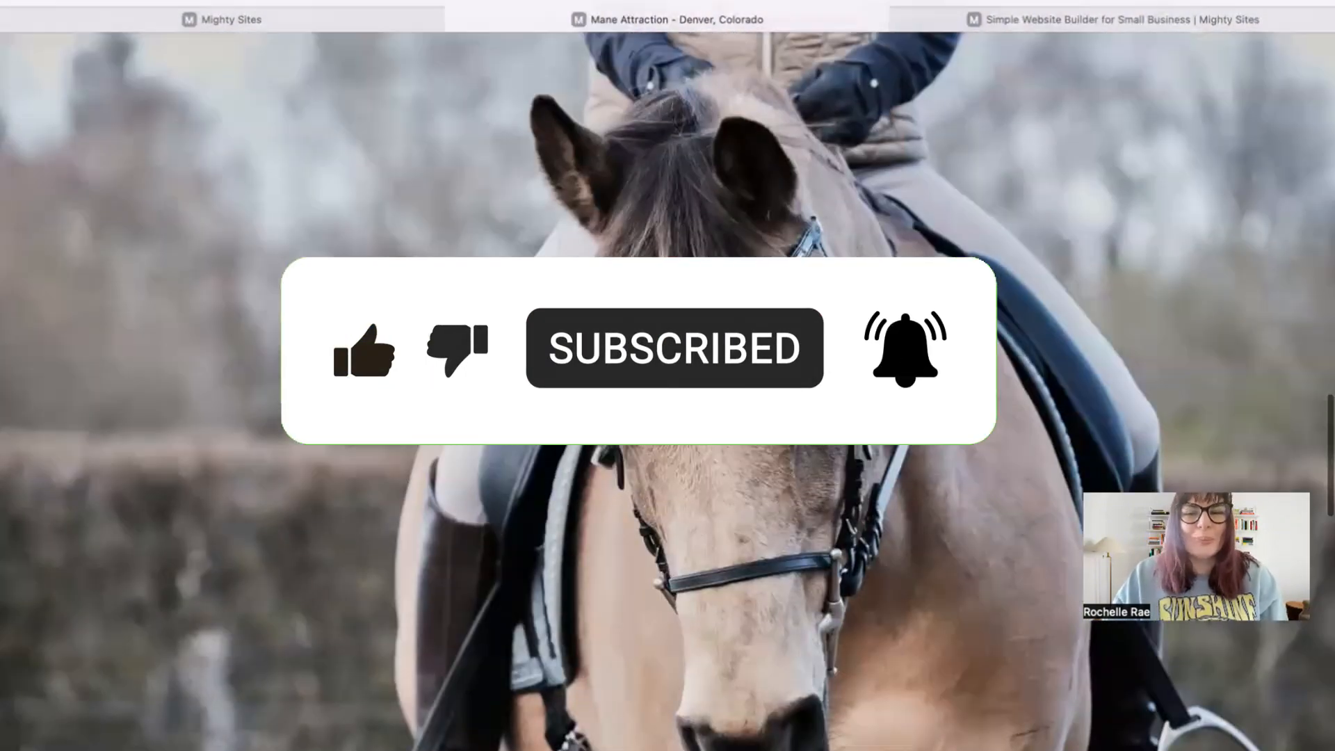